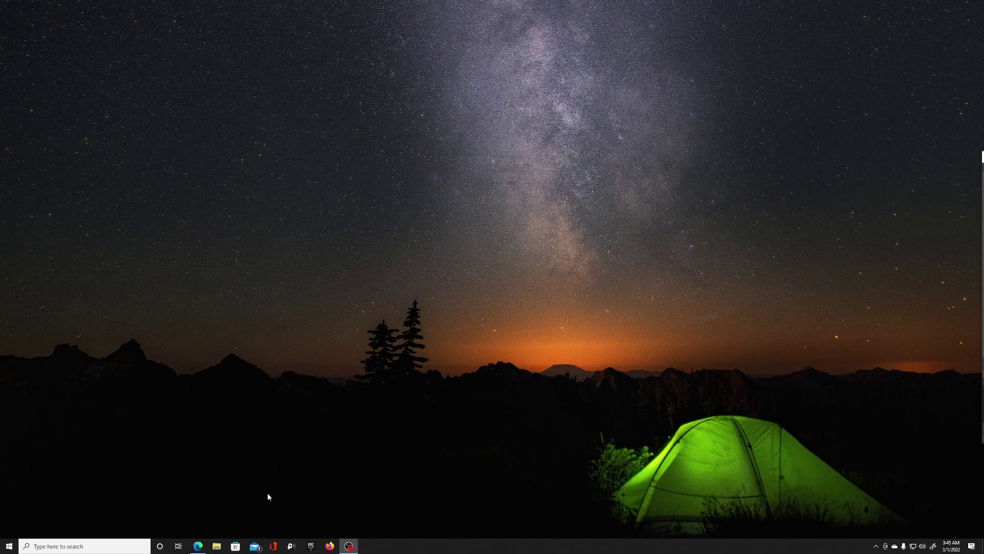
# - Restore the Edge window showing the Vortex mod manager page on Nexus Mods
pyautogui.click(198, 545)
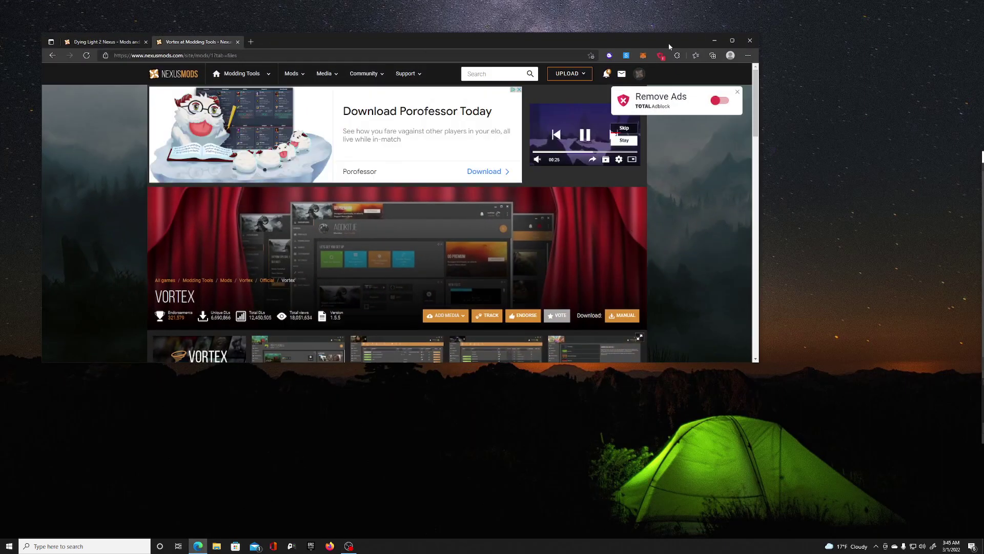
# - Nudge the browser window up and right, then switch to the Dying Light 2 mods page
pyautogui.moveTo(669, 43); pyautogui.dragTo(702, 33)
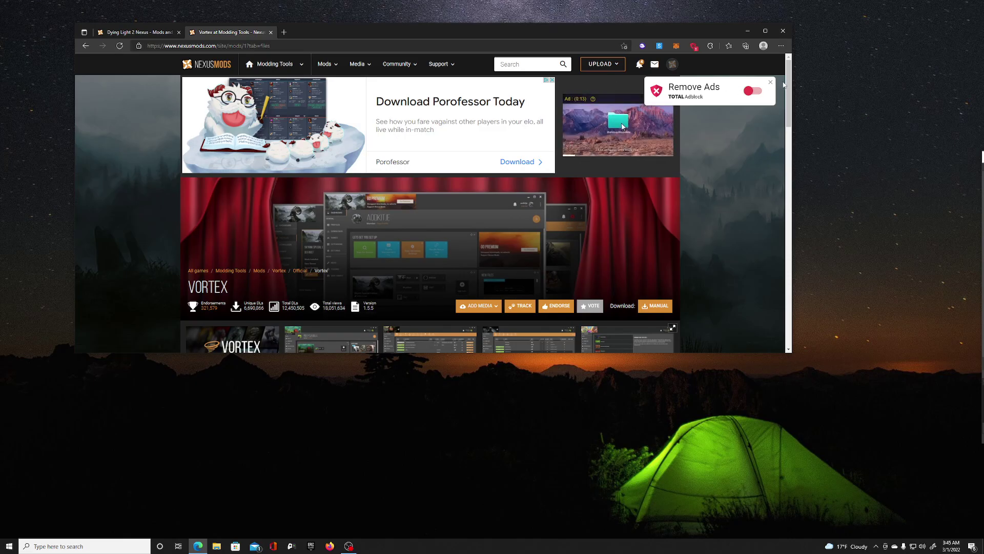
pyautogui.moveTo(789, 85); pyautogui.dragTo(789, 88)
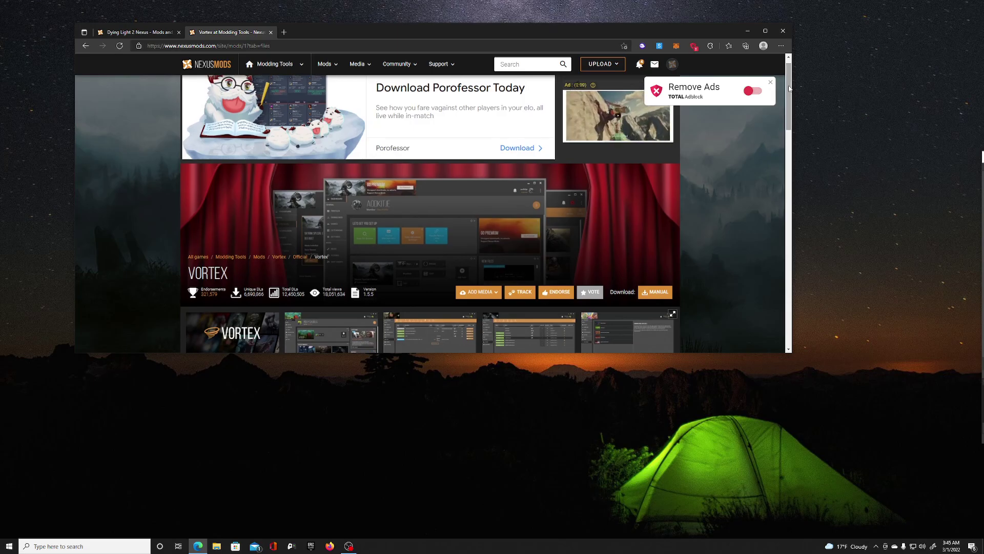
pyautogui.moveTo(790, 89); pyautogui.dragTo(794, 107)
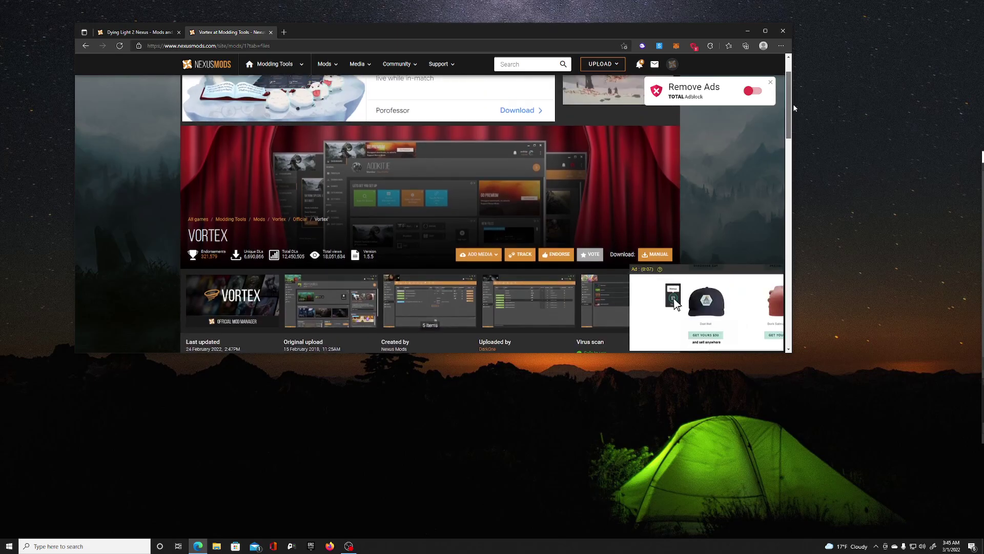
pyautogui.scroll(1, 792, 103)
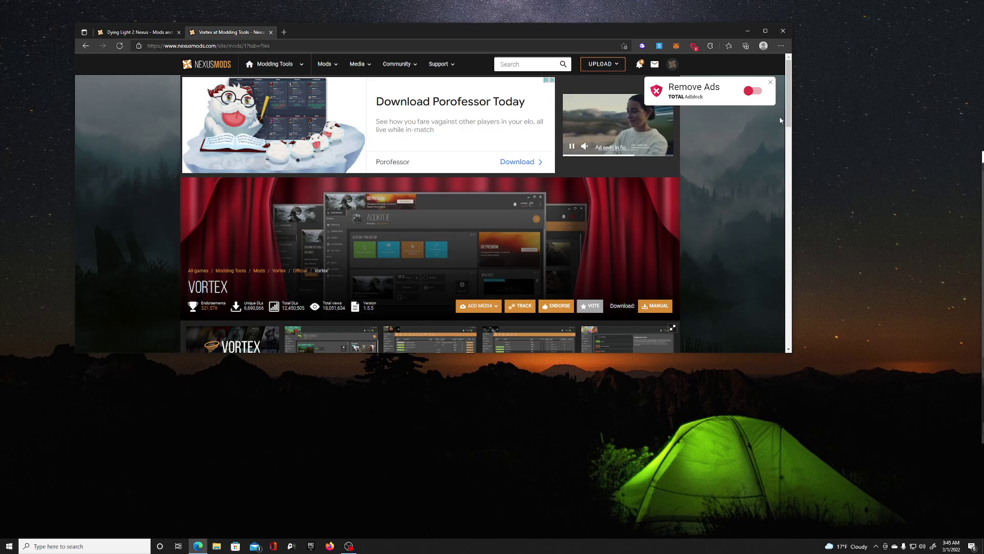
pyautogui.scroll(-3, 780, 120)
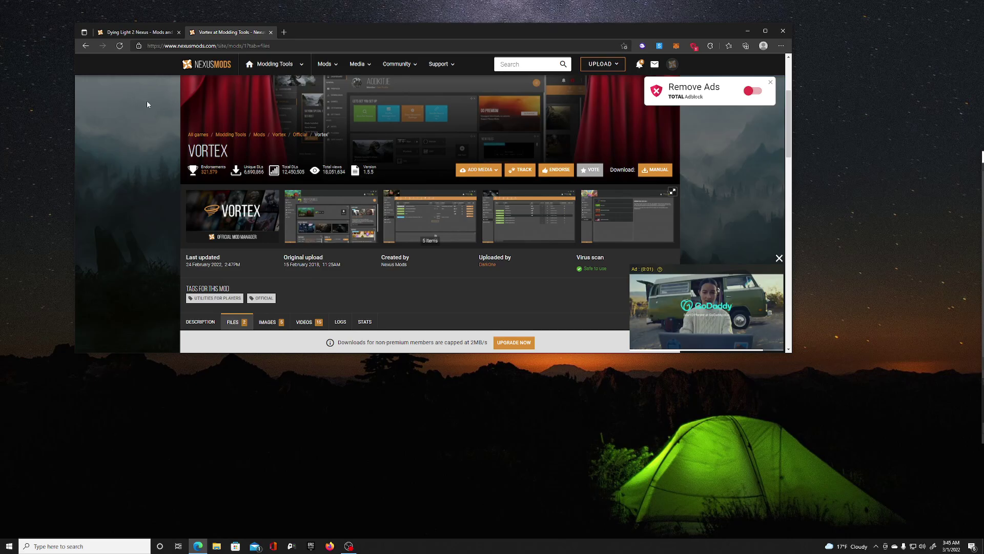
pyautogui.click(138, 33)
pyautogui.scroll(-8, 380, 201)
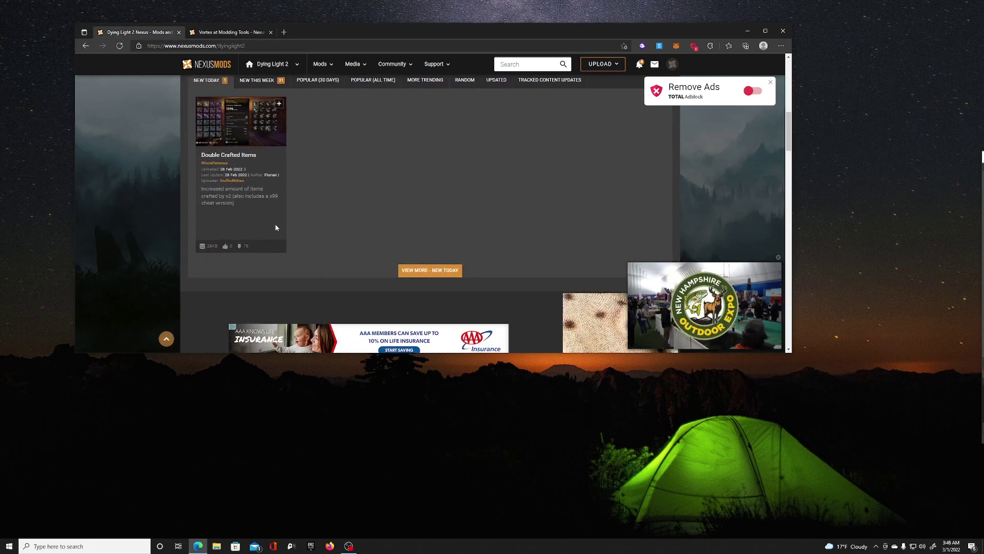
# - Open Double Crafted Items from New Today and show its normal and Cheat main files
pyautogui.click(248, 211)
pyautogui.scroll(3, 292, 214)
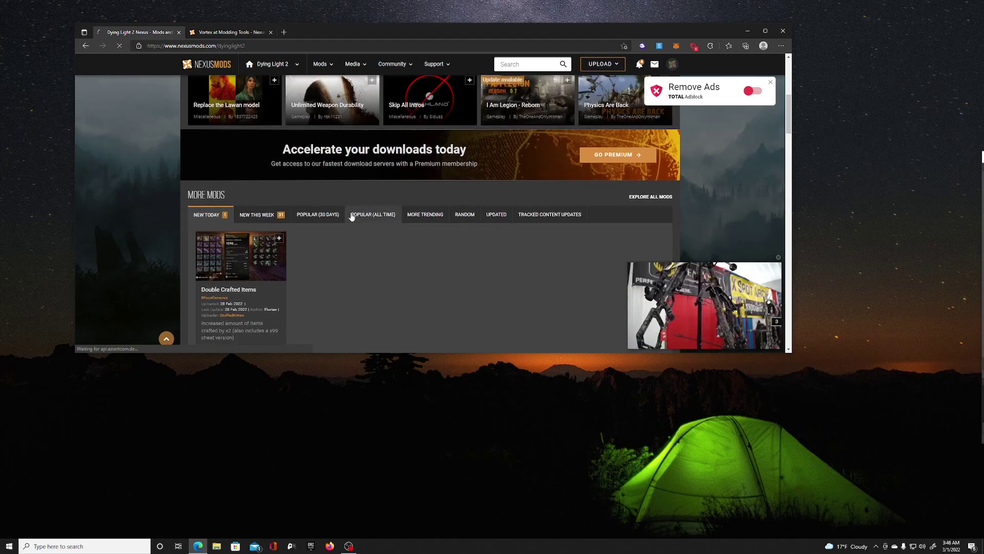
pyautogui.scroll(-5, 398, 223)
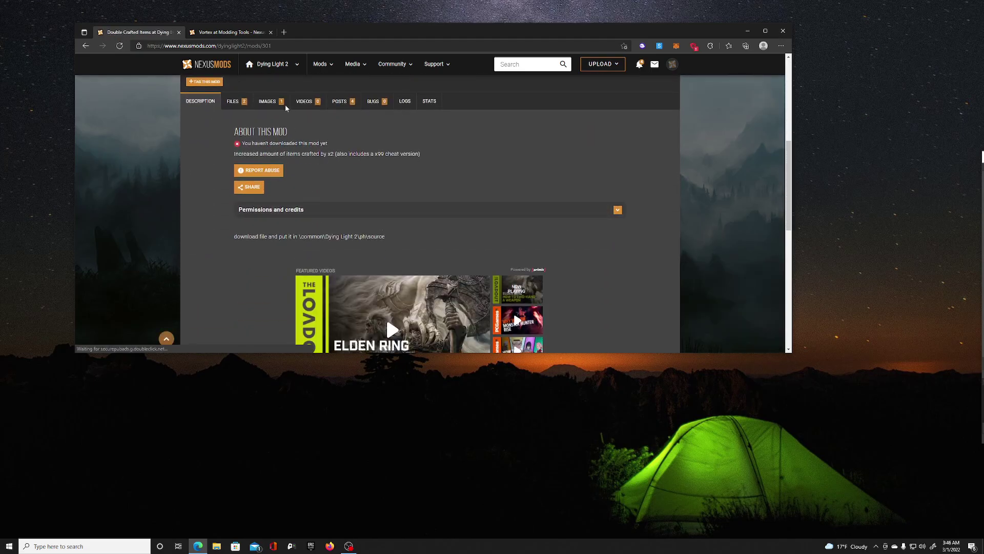
pyautogui.click(235, 101)
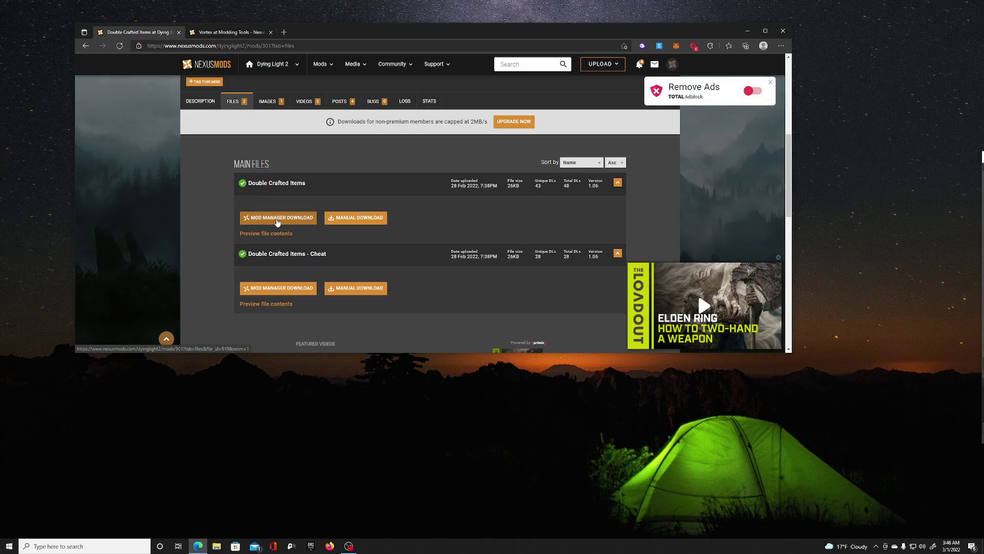
pyautogui.click(278, 222)
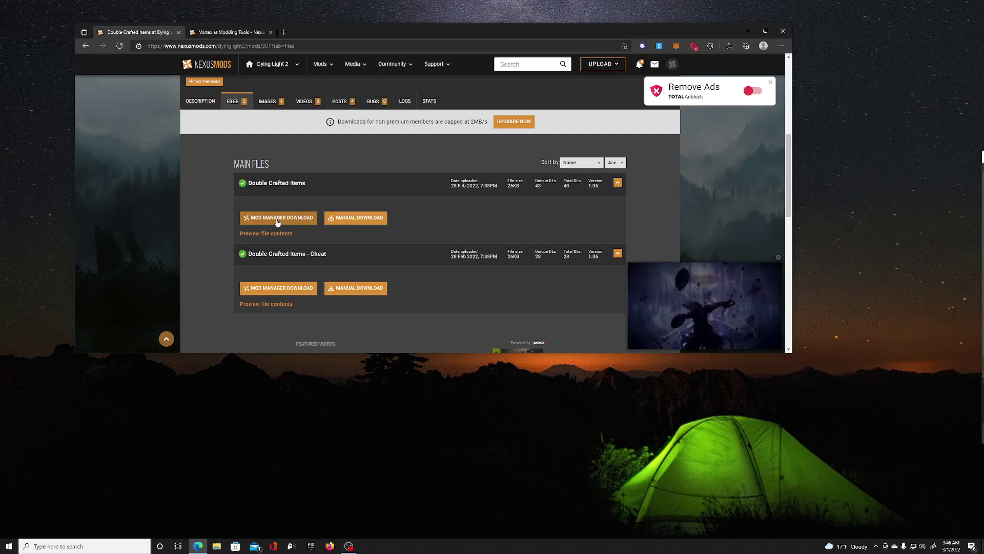
pyautogui.scroll(3, 329, 147)
pyautogui.scroll(3, 330, 147)
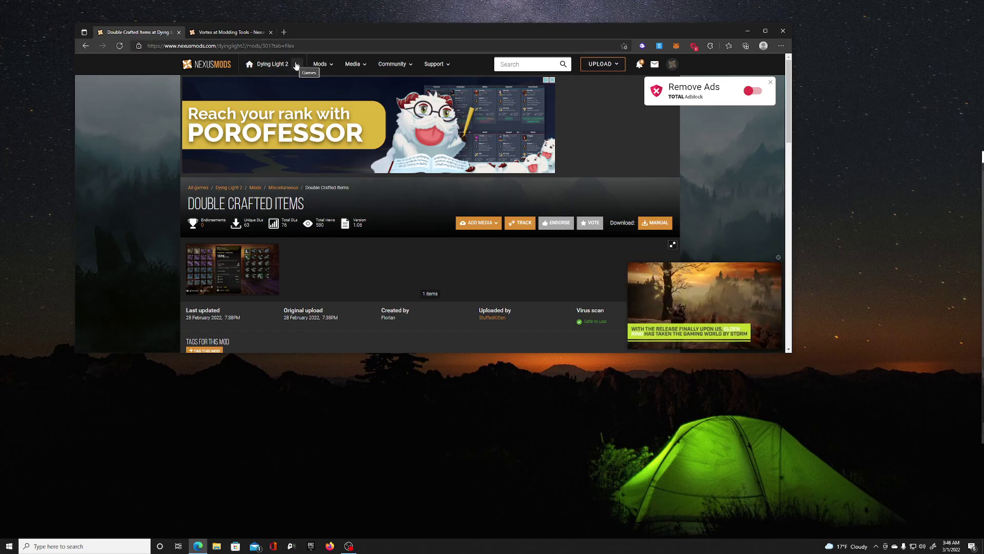
pyautogui.scroll(-5, 306, 147)
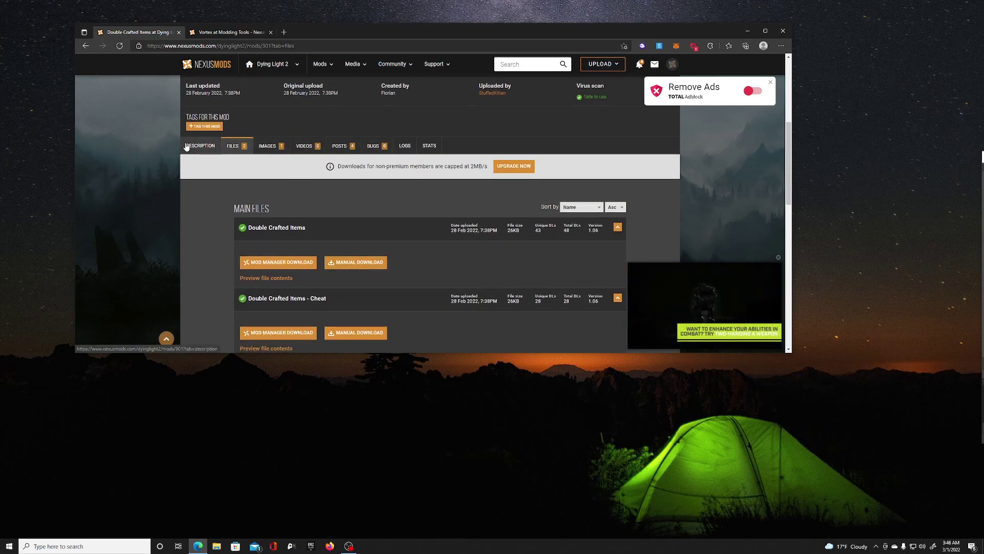
pyautogui.scroll(5, 200, 146)
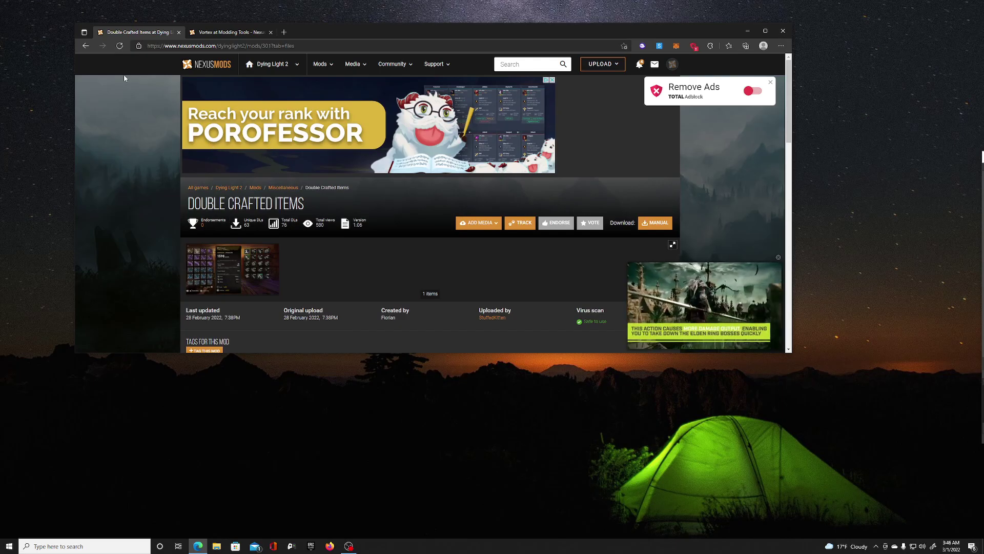
pyautogui.click(253, 70)
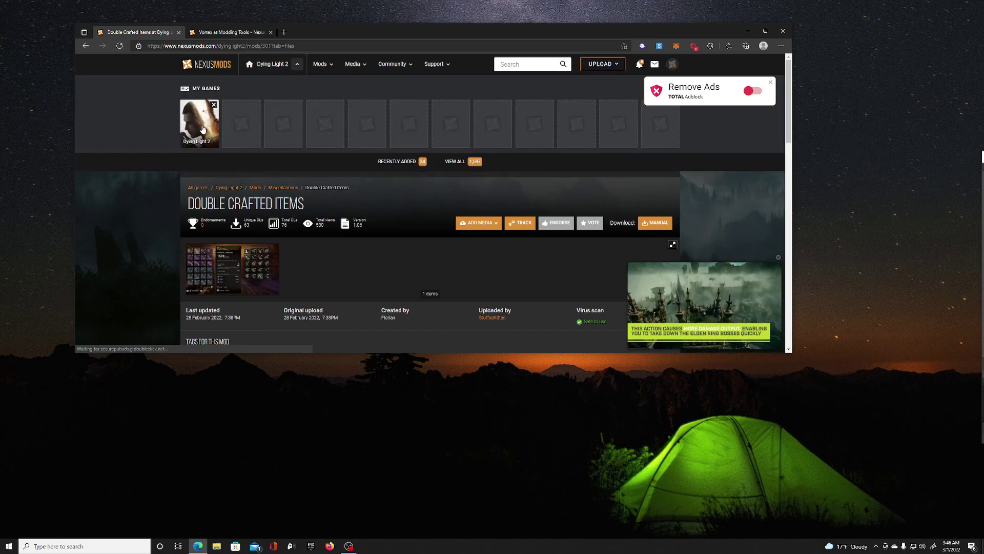
pyautogui.scroll(-10, 388, 203)
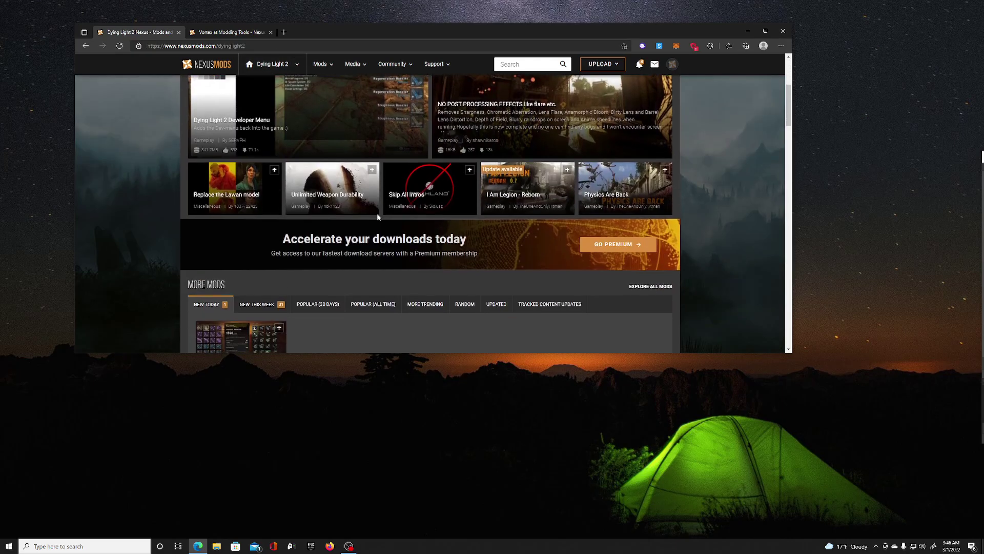
pyautogui.click(261, 170)
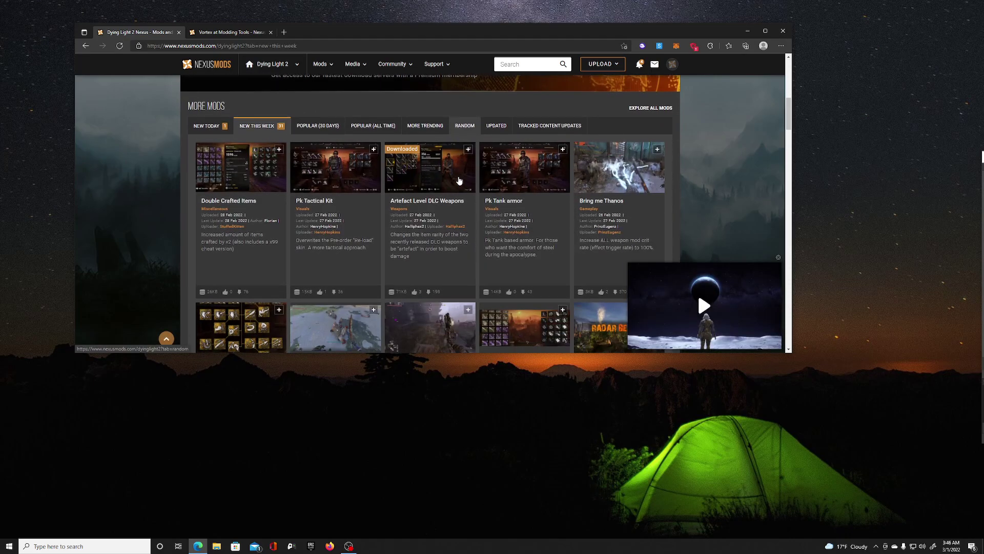
pyautogui.scroll(-1, 449, 187)
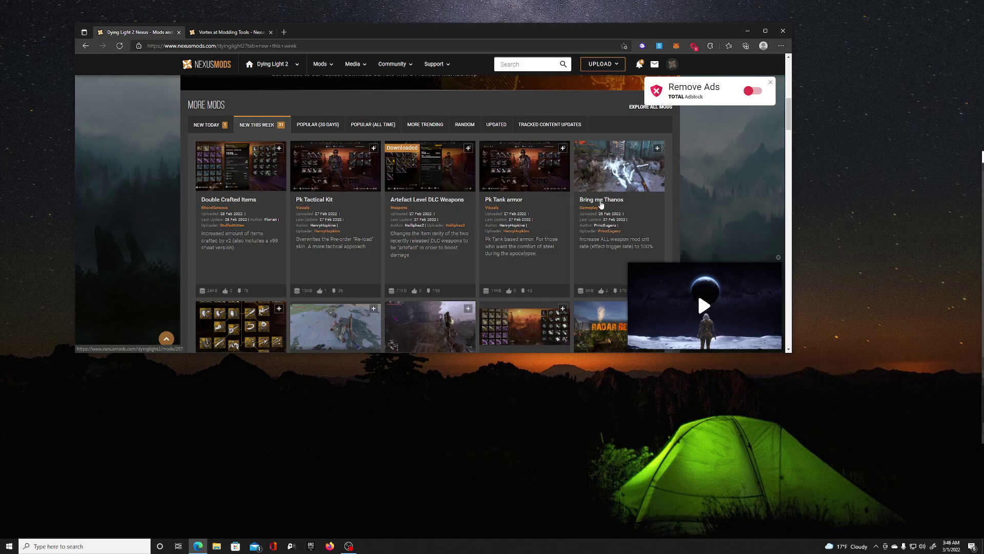
pyautogui.click(567, 224)
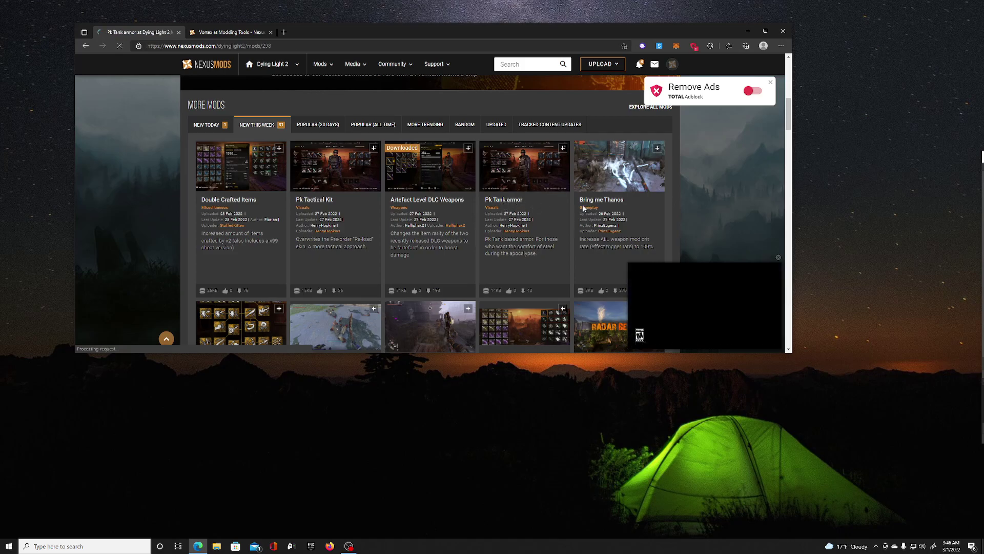
pyautogui.scroll(-4, 443, 214)
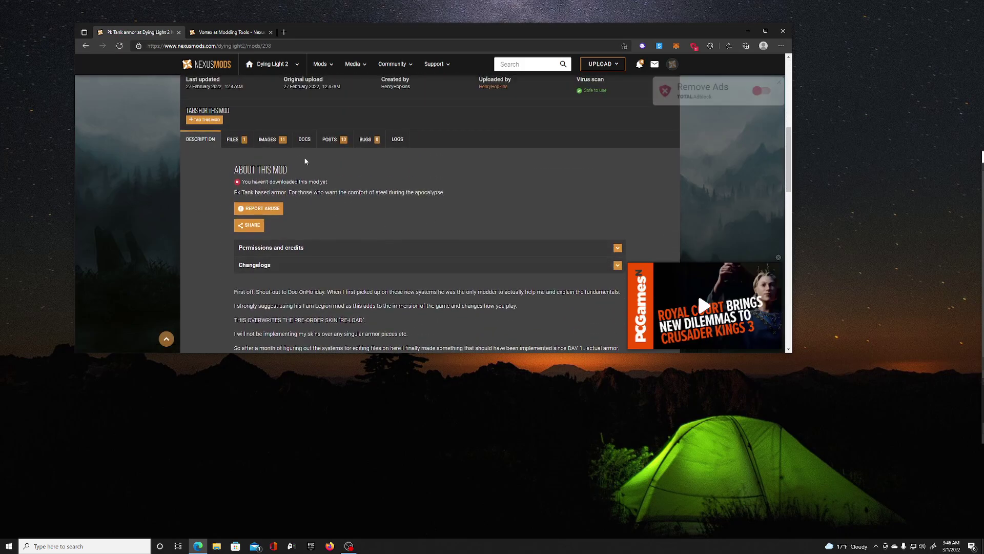
pyautogui.scroll(-2, 347, 224)
pyautogui.scroll(-2, 347, 224)
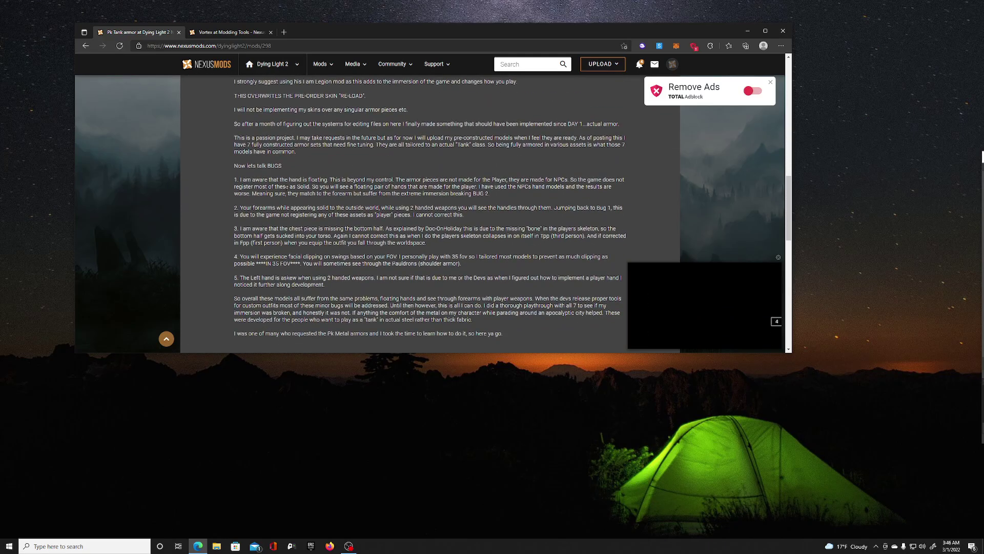
pyautogui.scroll(-2, 419, 208)
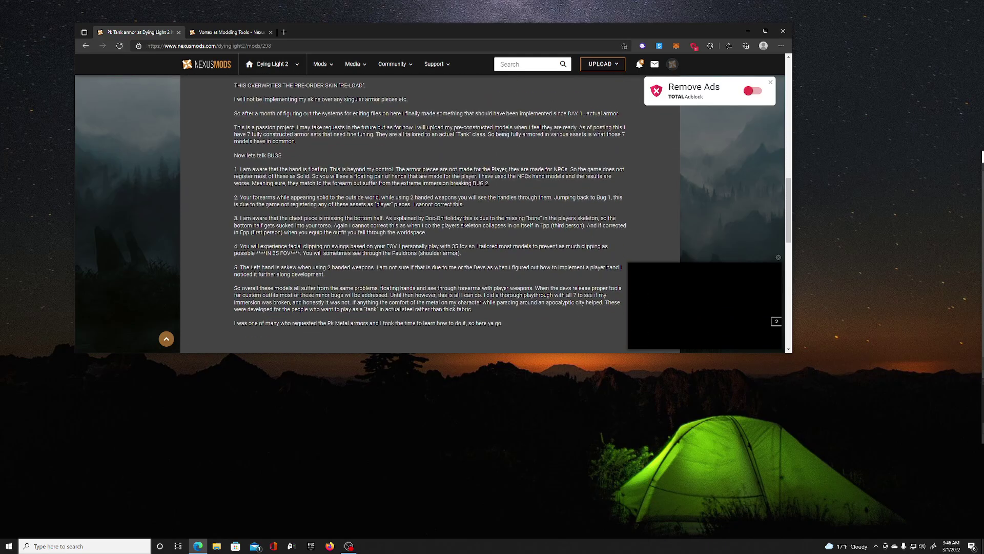
pyautogui.scroll(2, 419, 208)
pyautogui.scroll(6, 393, 179)
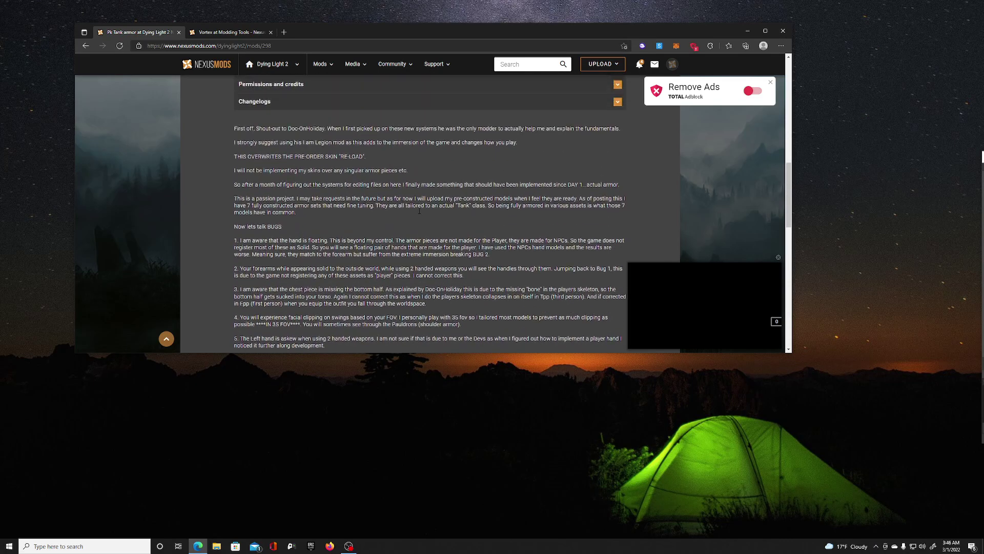
pyautogui.click(331, 186)
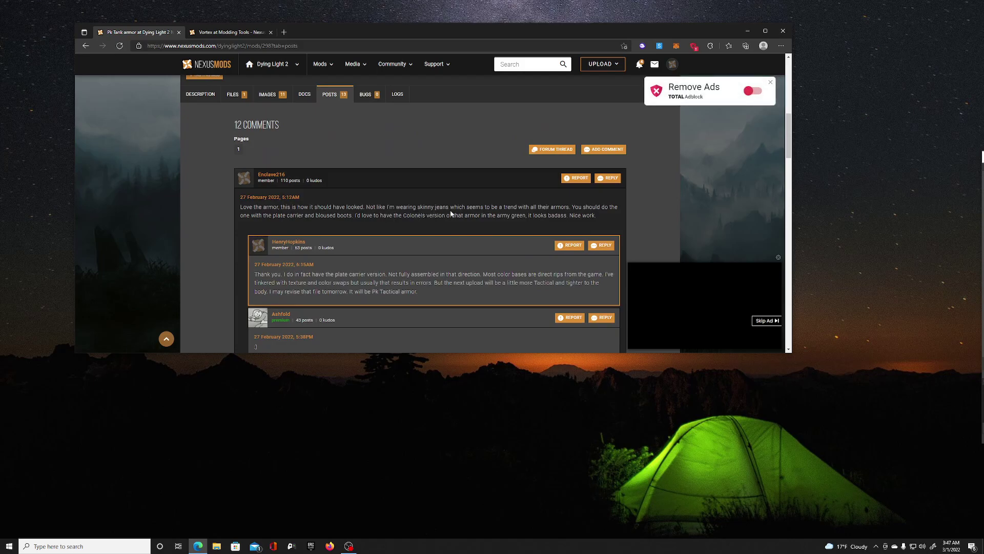
pyautogui.scroll(-5, 461, 224)
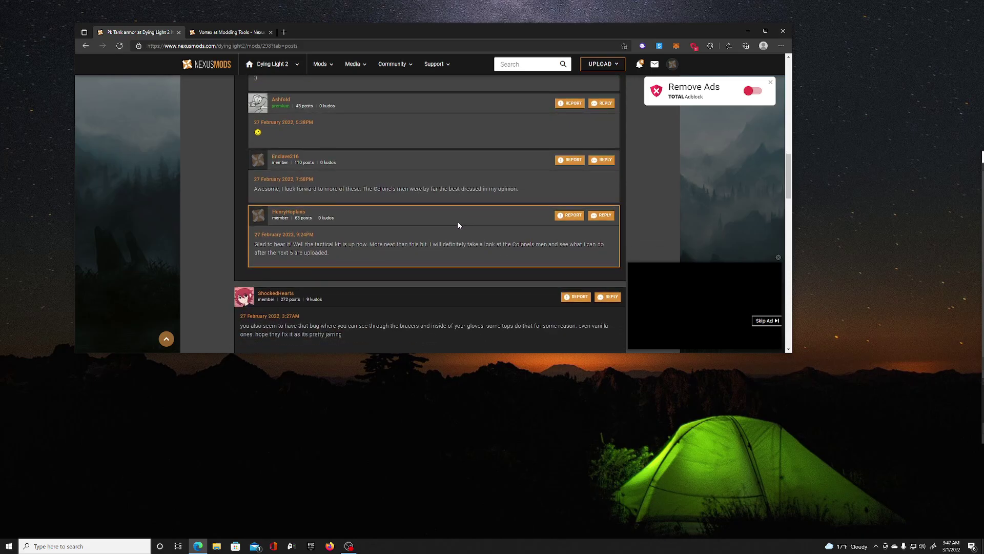
pyautogui.scroll(-1, 457, 231)
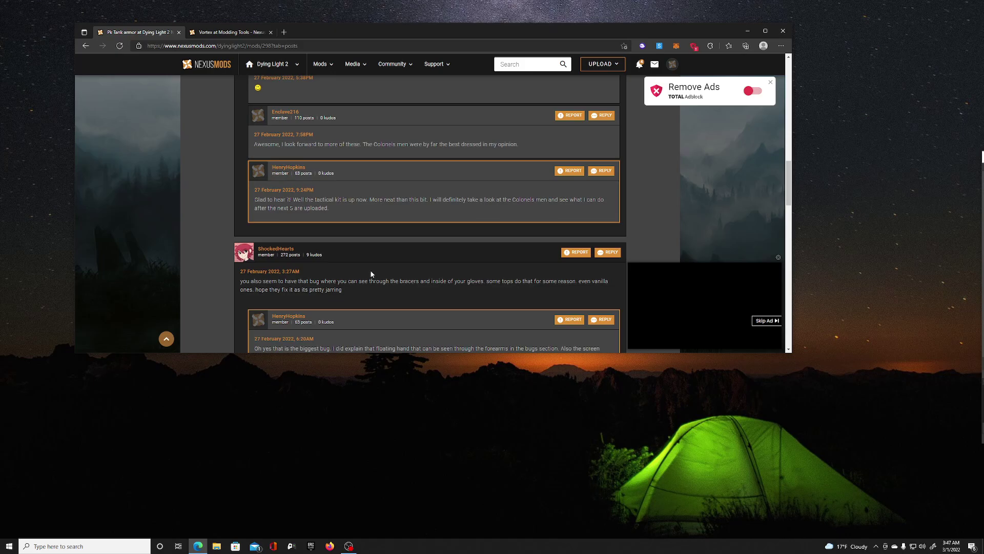
# - In File Explorer, navigate to C: > Users > Documents > dying light 2 > out > storage > save
pyautogui.click(218, 546)
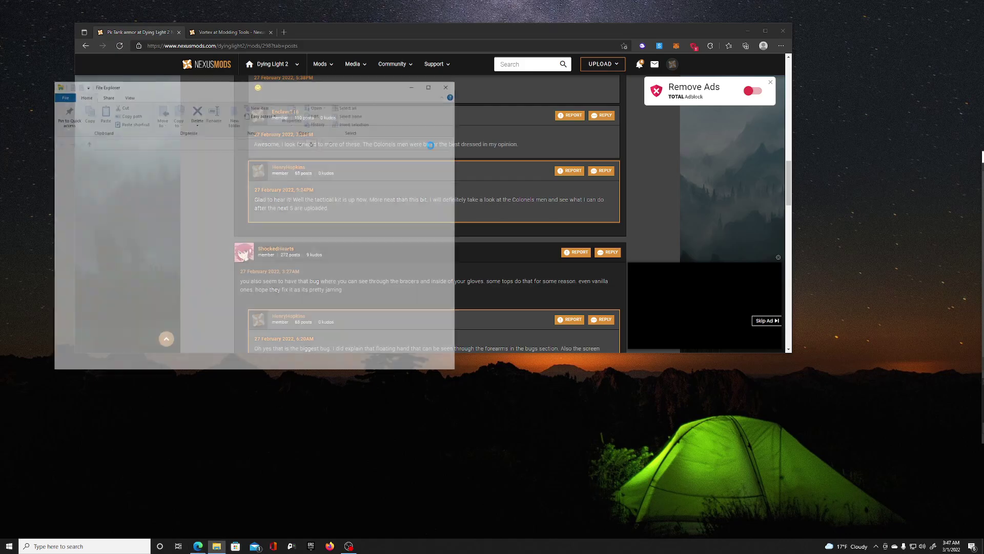
pyautogui.moveTo(348, 85); pyautogui.dragTo(449, 79)
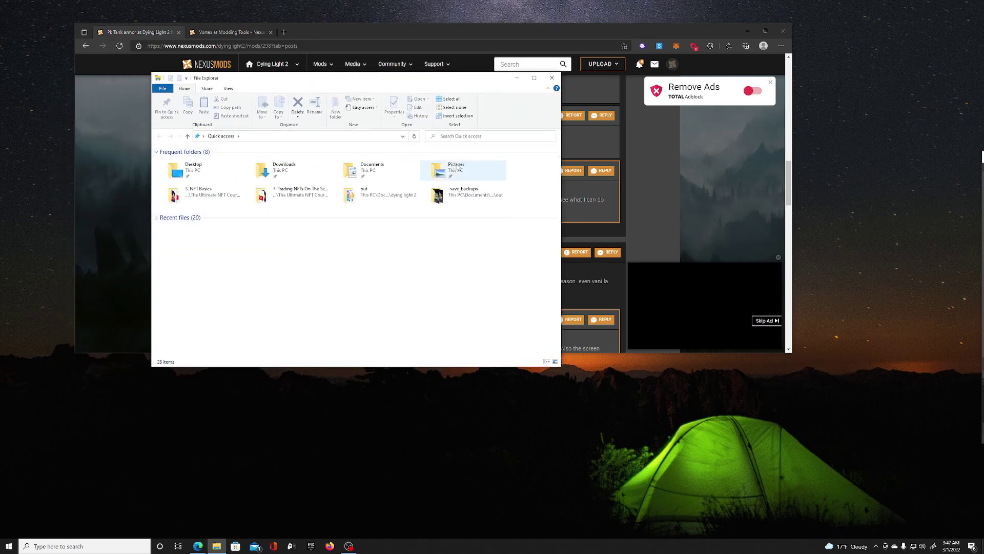
pyautogui.click(204, 136)
pyautogui.click(211, 148)
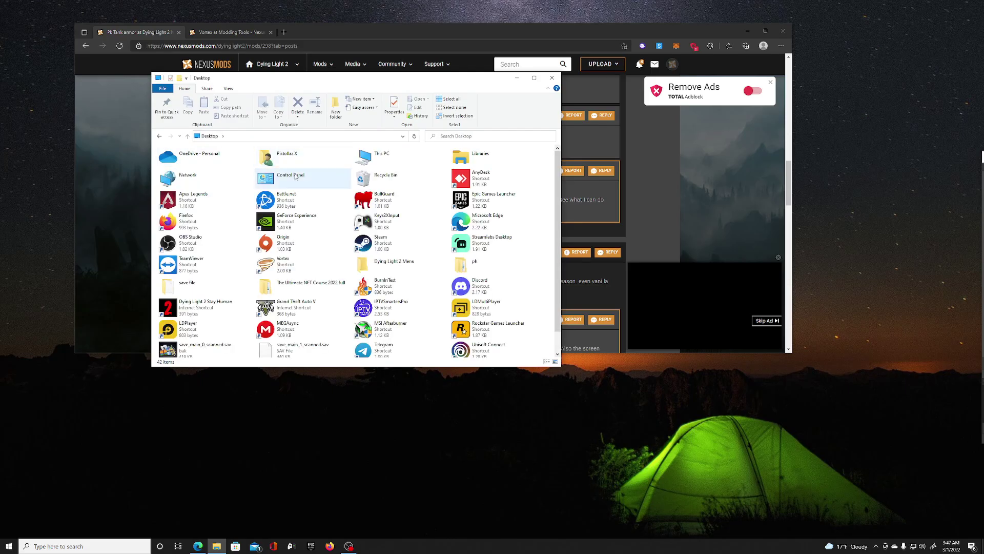
pyautogui.doubleClick(379, 155)
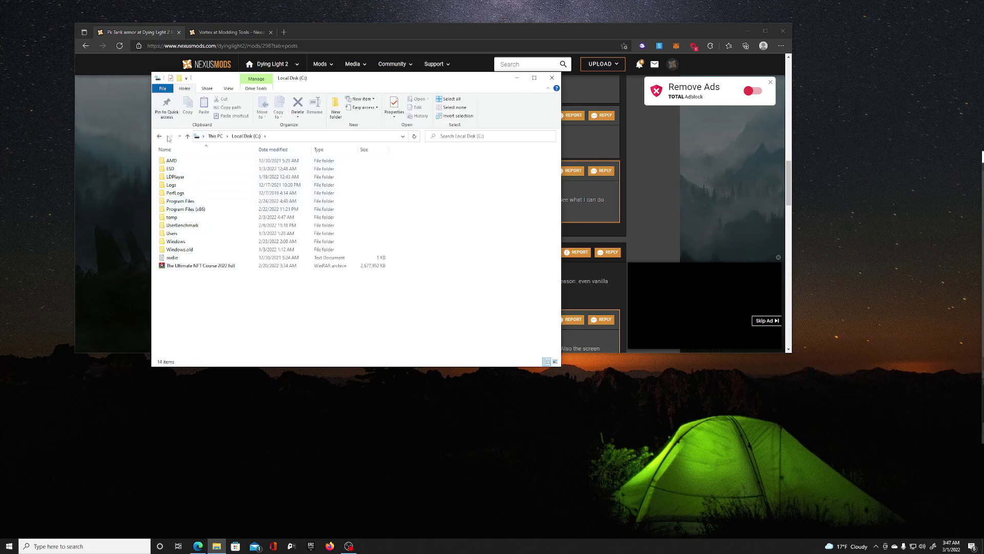
pyautogui.doubleClick(176, 234)
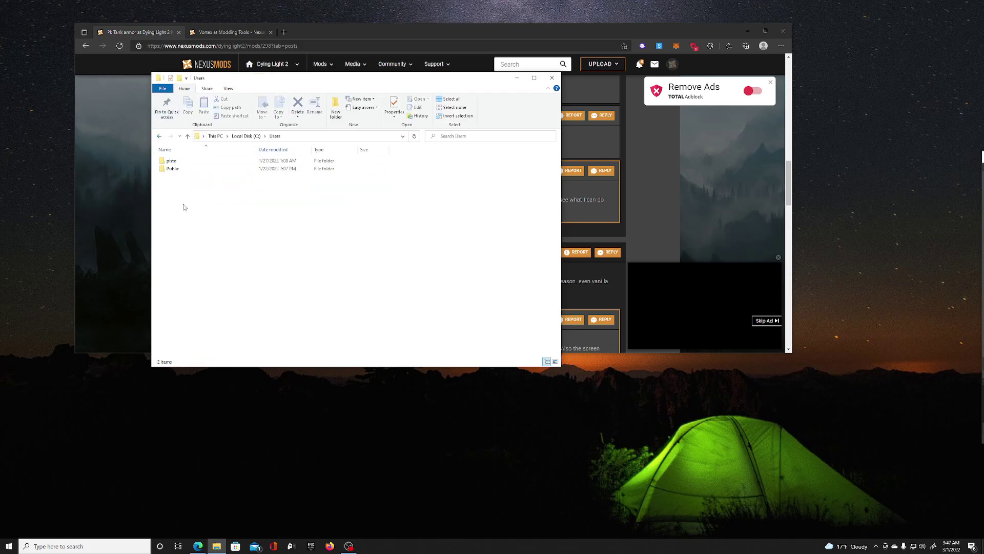
pyautogui.doubleClick(171, 160)
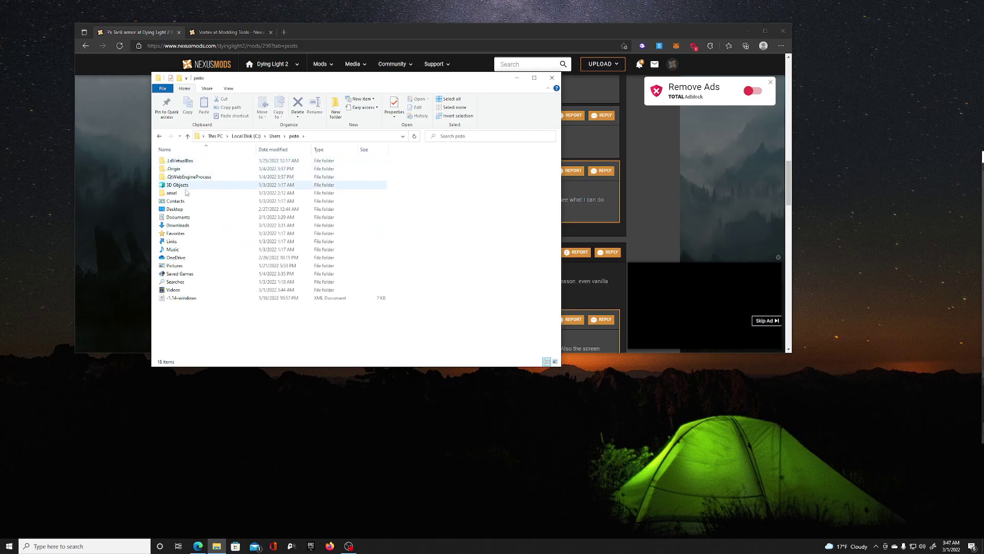
pyautogui.doubleClick(183, 218)
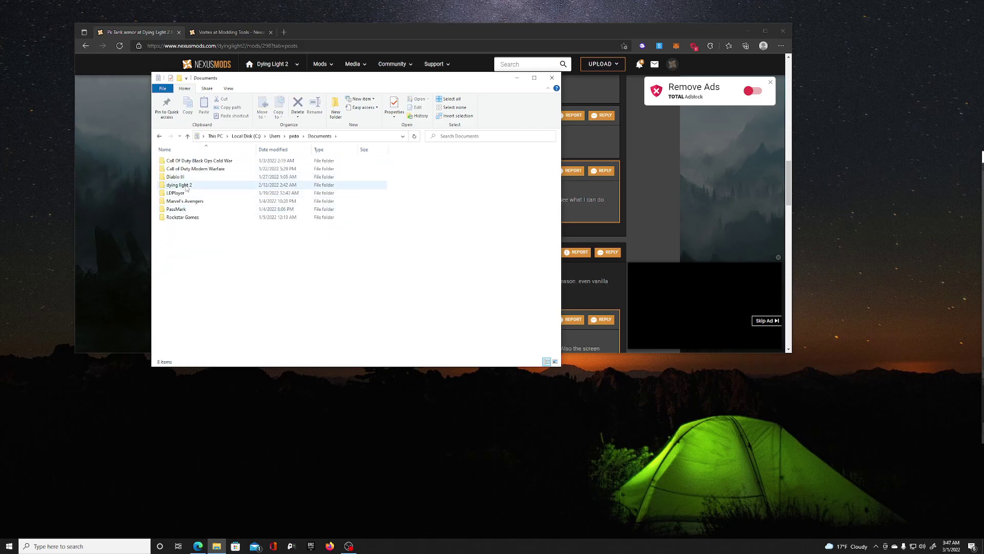
pyautogui.doubleClick(182, 185)
pyautogui.doubleClick(171, 161)
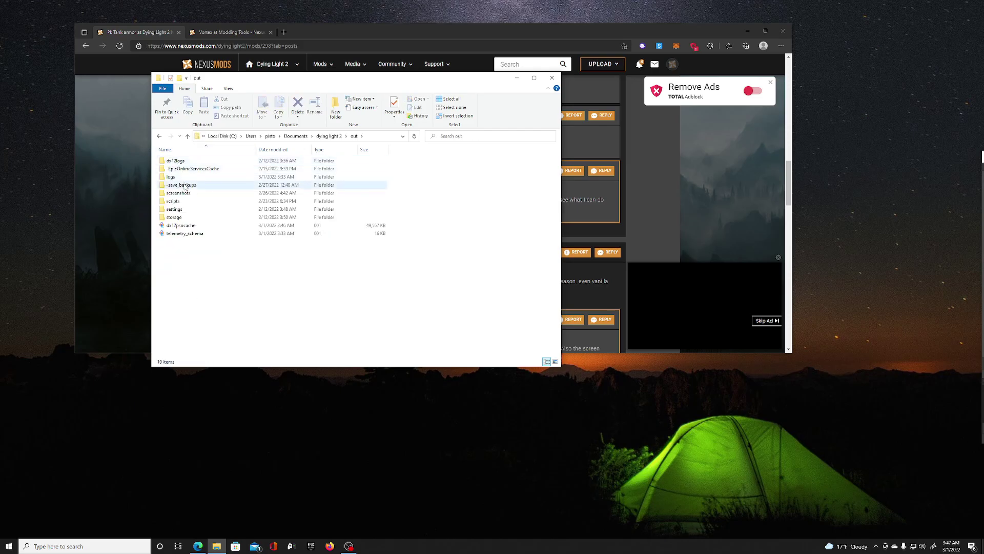
pyautogui.doubleClick(180, 218)
pyautogui.doubleClick(177, 169)
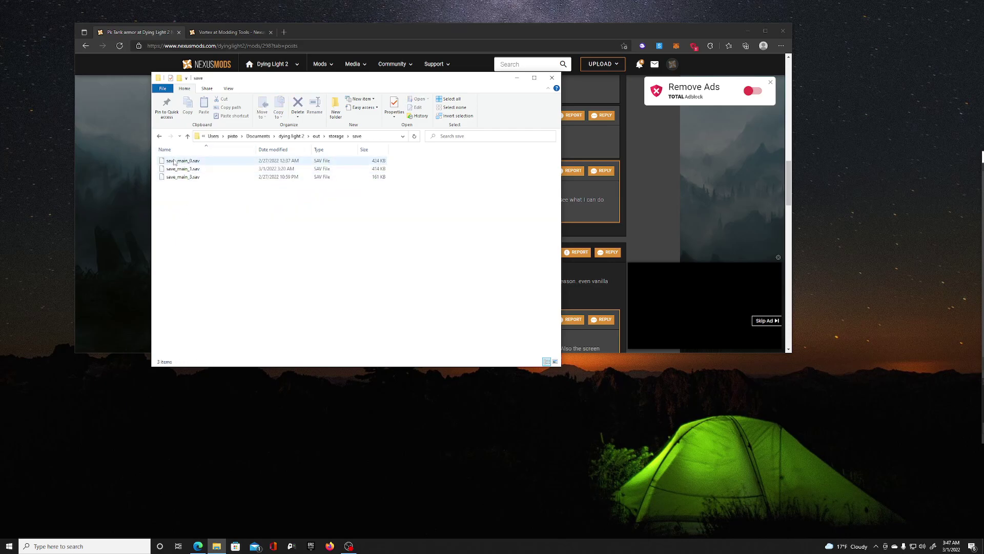
# - Copy save_main_0.sav as a backup and close File Explorer
pyautogui.click(312, 162)
pyautogui.rightClick(300, 163)
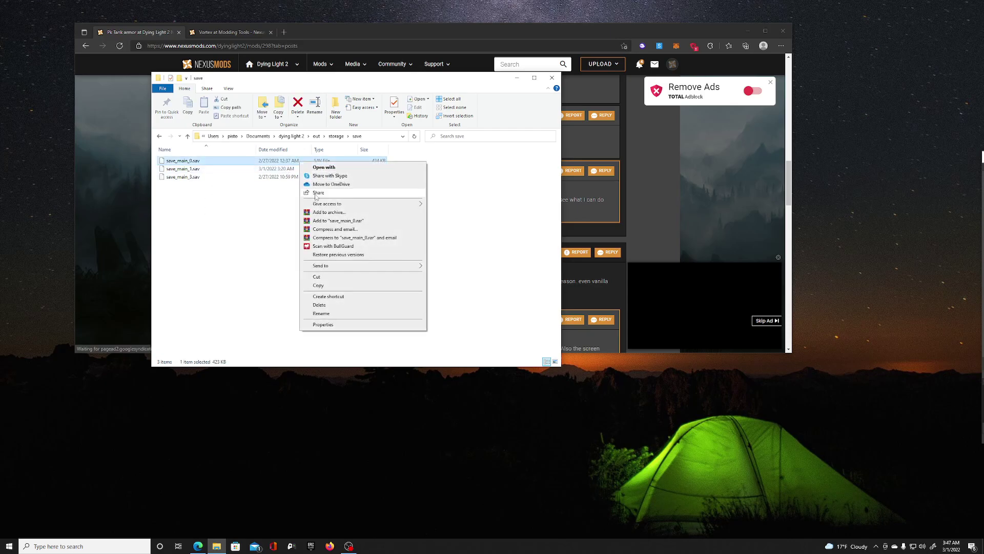
pyautogui.click(328, 286)
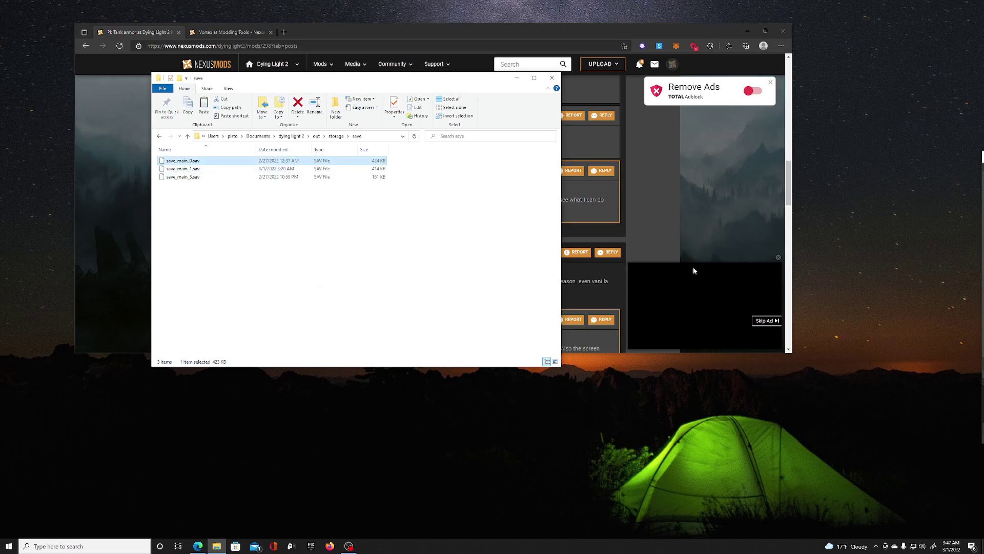
pyautogui.click(880, 217)
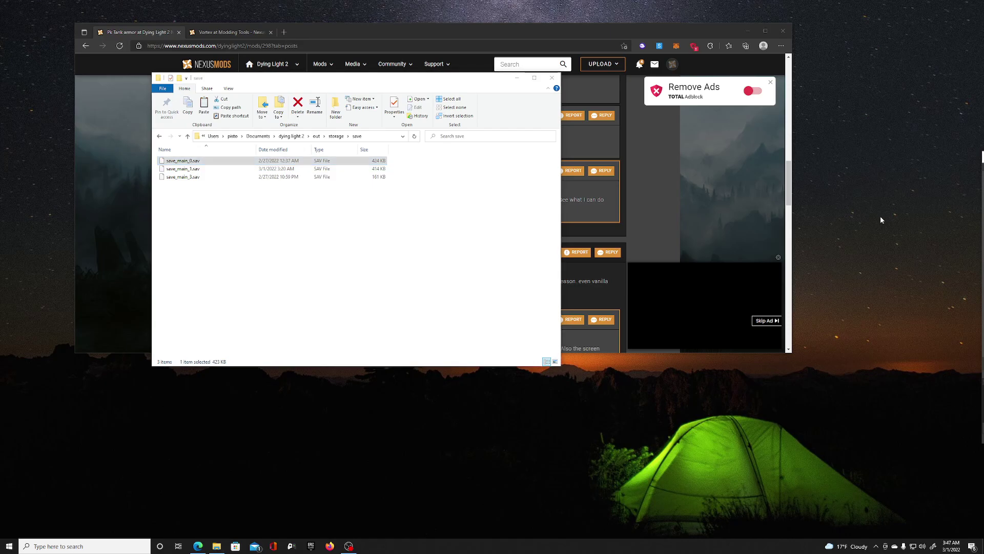
pyautogui.rightClick(856, 204)
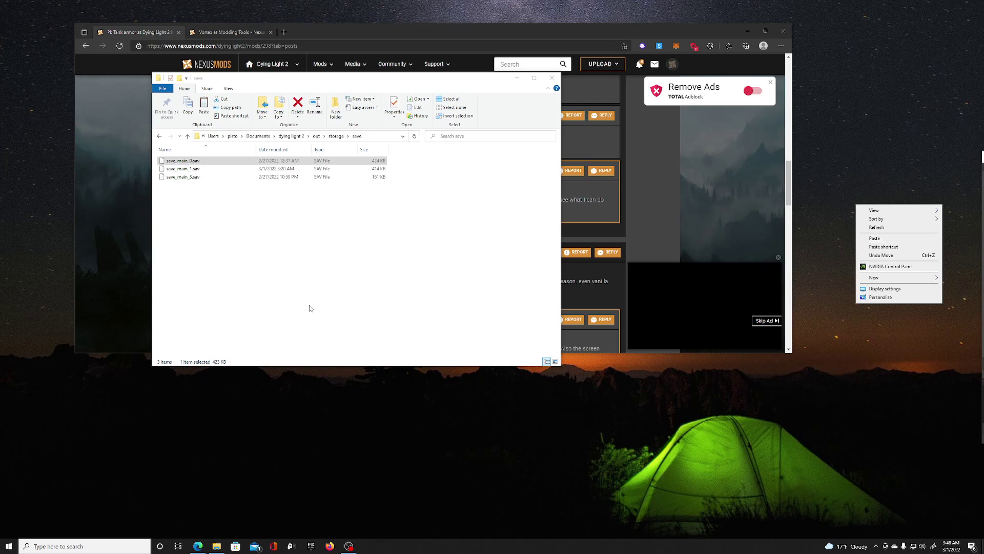
pyautogui.click(861, 174)
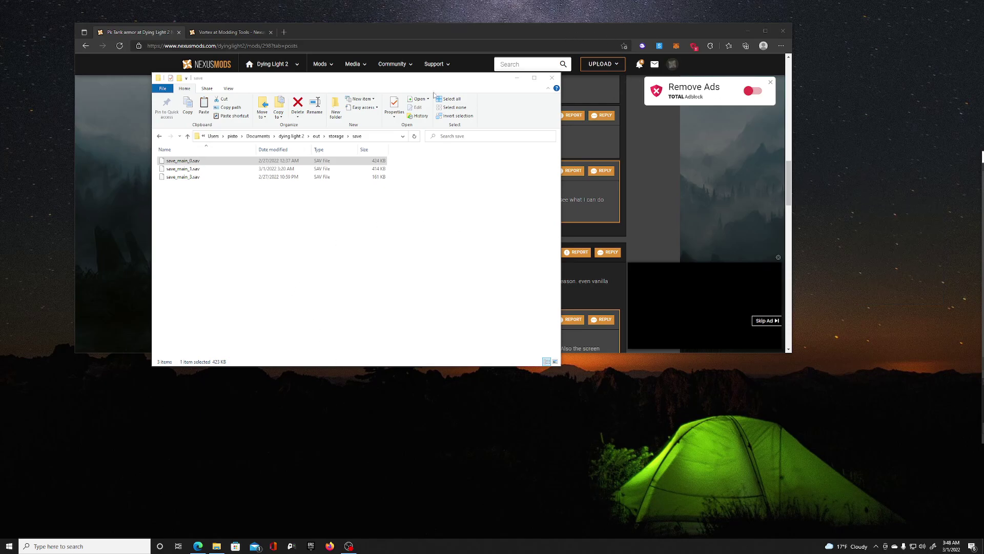
pyautogui.click(552, 78)
# - Start a slow manual download of Pk Tank armor-298-v1-0-1645922793.rar from the Files tab
pyautogui.scroll(-5, 456, 154)
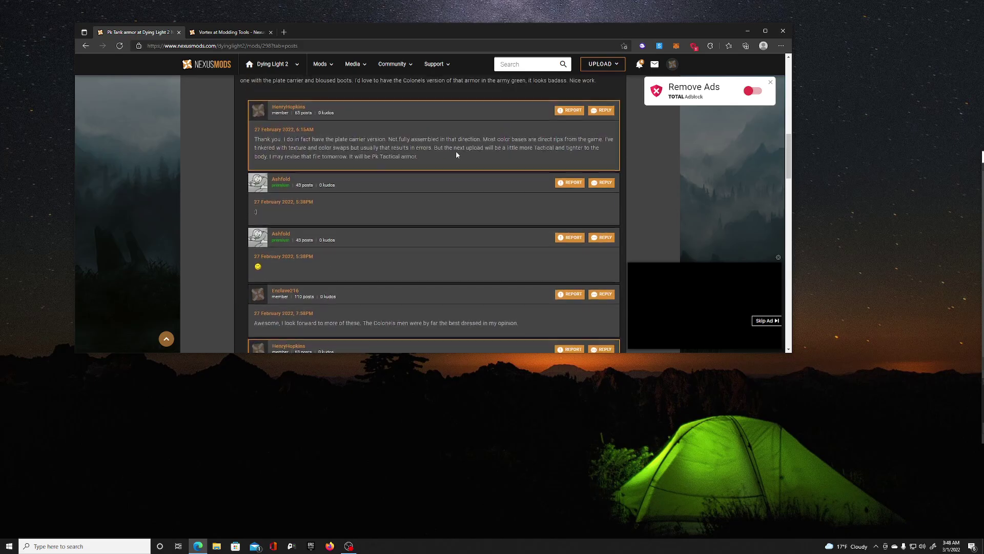
pyautogui.scroll(15, 456, 154)
pyautogui.scroll(-4, 490, 189)
pyautogui.scroll(2, 559, 255)
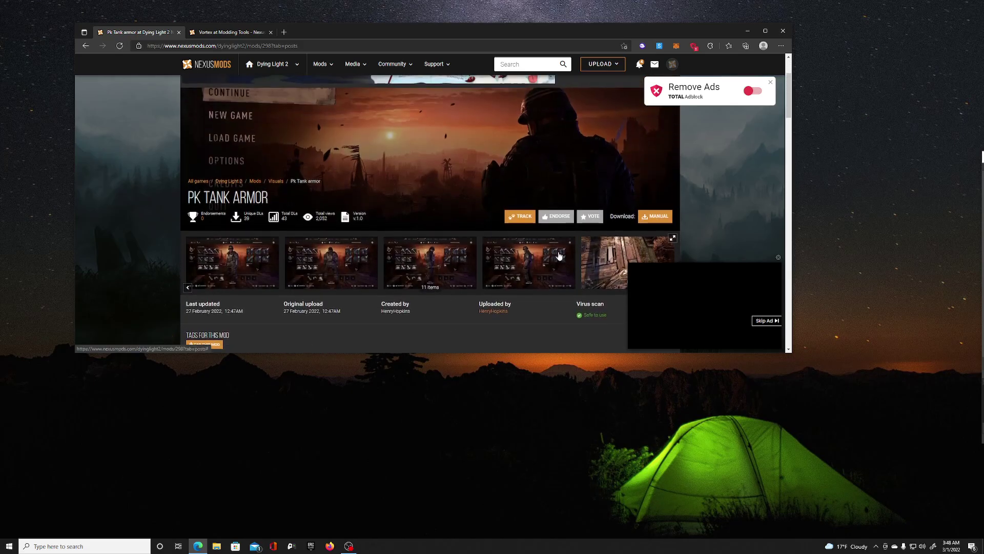
pyautogui.scroll(-3, 559, 255)
pyautogui.click(238, 235)
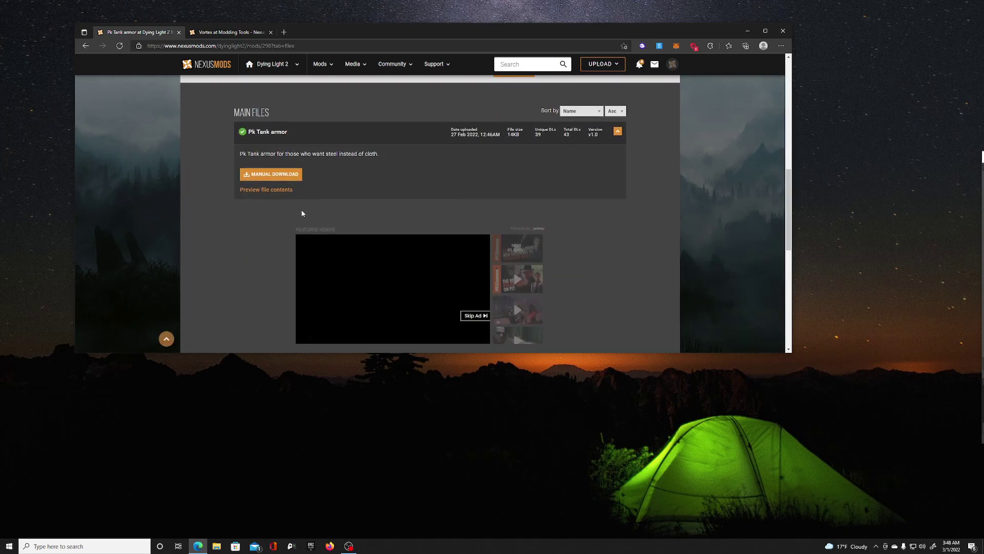
pyautogui.click(275, 176)
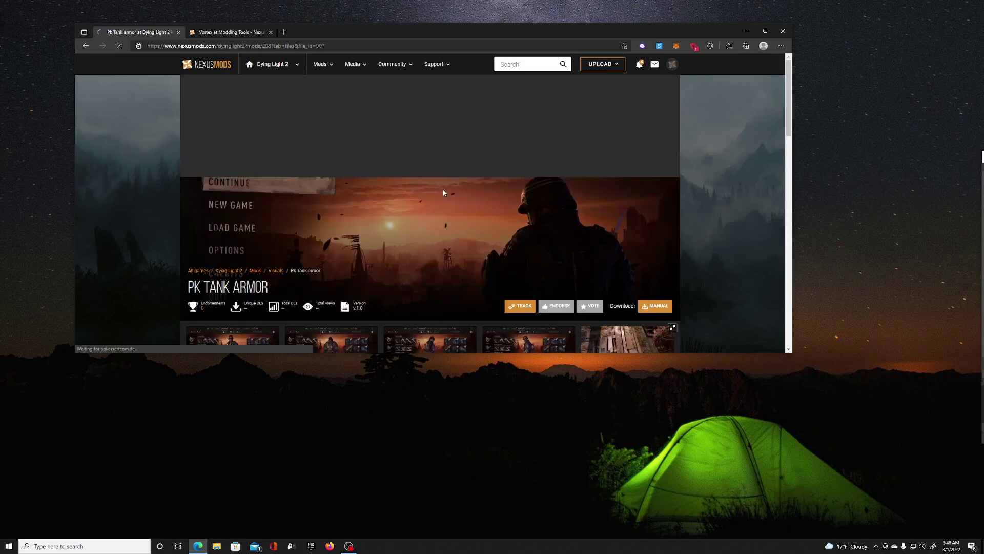
pyautogui.click(450, 274)
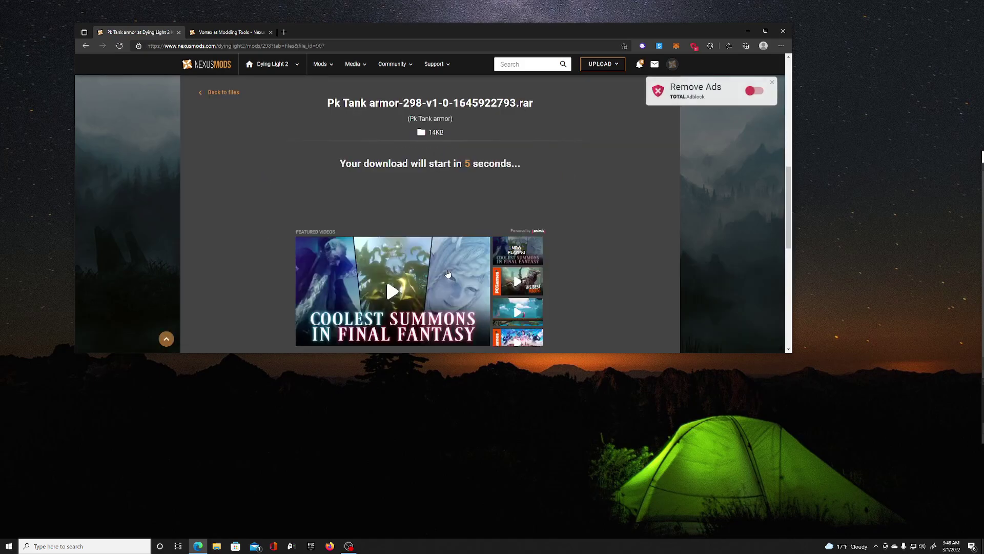
pyautogui.moveTo(567, 32); pyautogui.dragTo(562, 28)
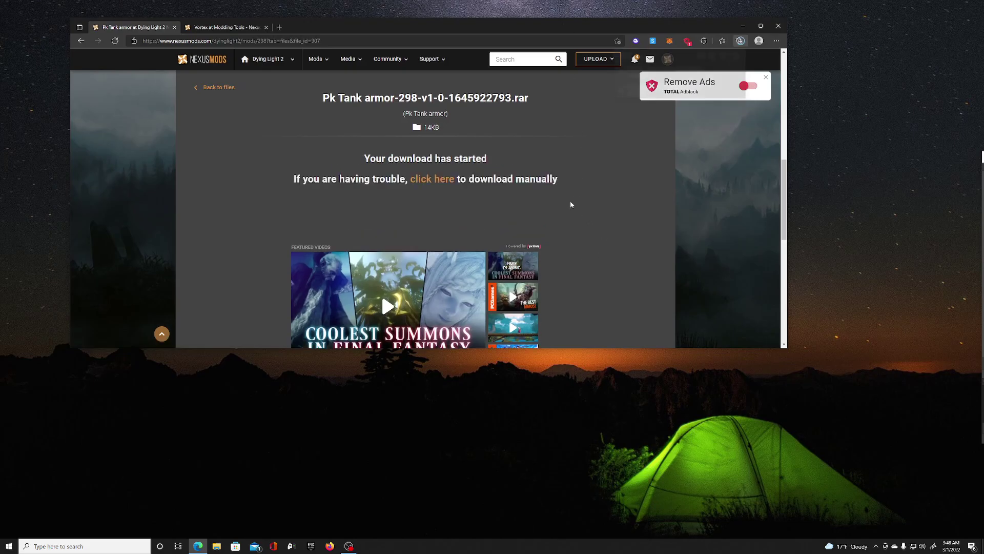
# - Open the downloaded archive in WinRAR, select data5.pak, and move the window right beside File Explorer
pyautogui.click(636, 76)
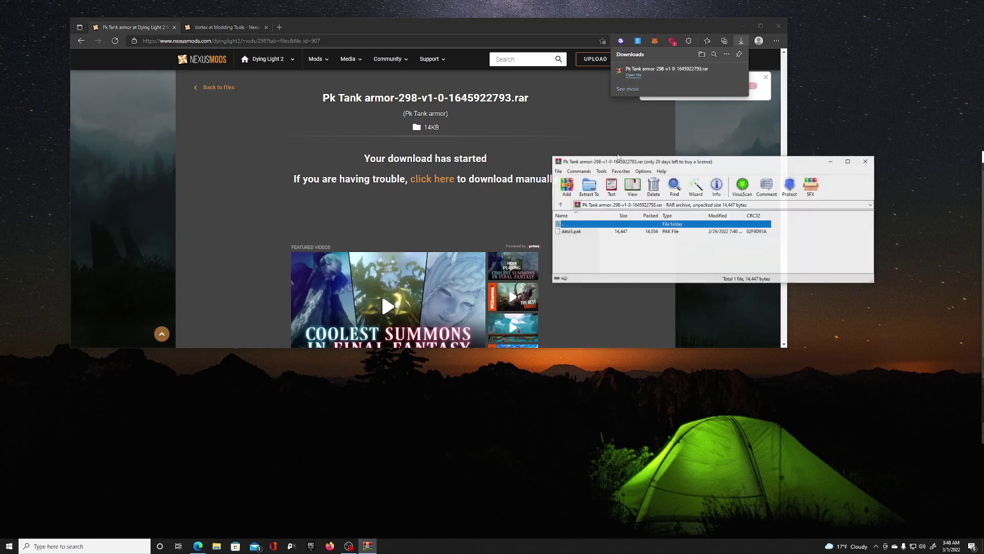
pyautogui.click(582, 234)
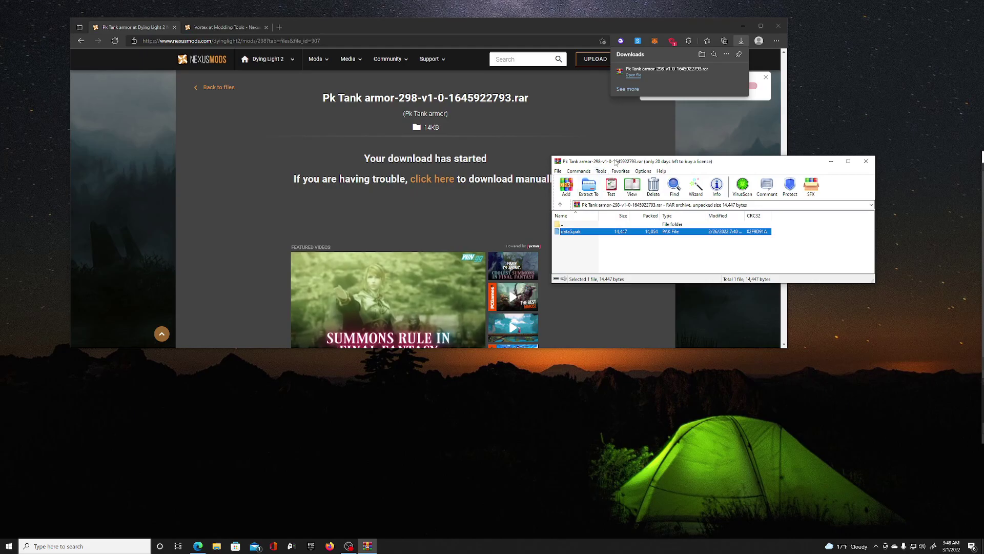
pyautogui.moveTo(641, 161); pyautogui.dragTo(702, 147)
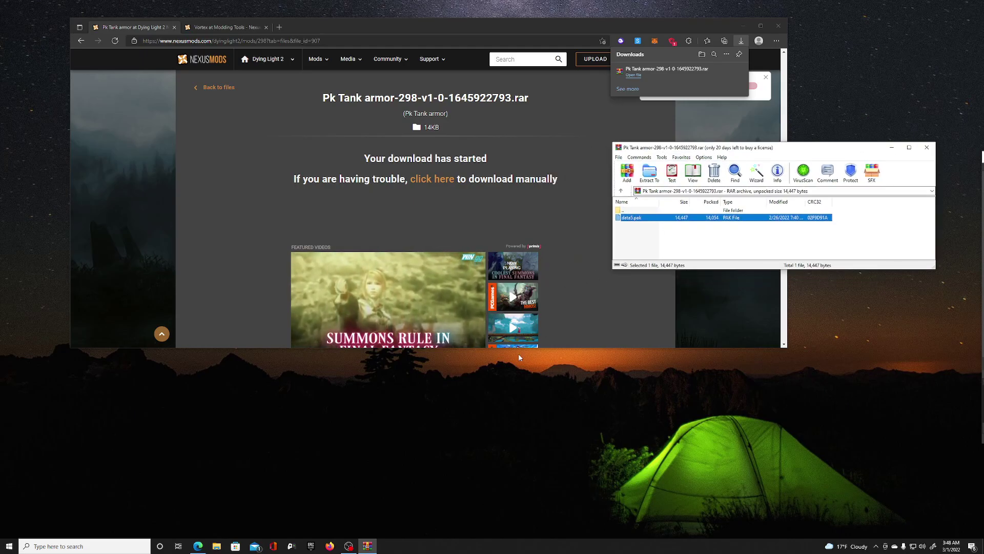
pyautogui.click(217, 547)
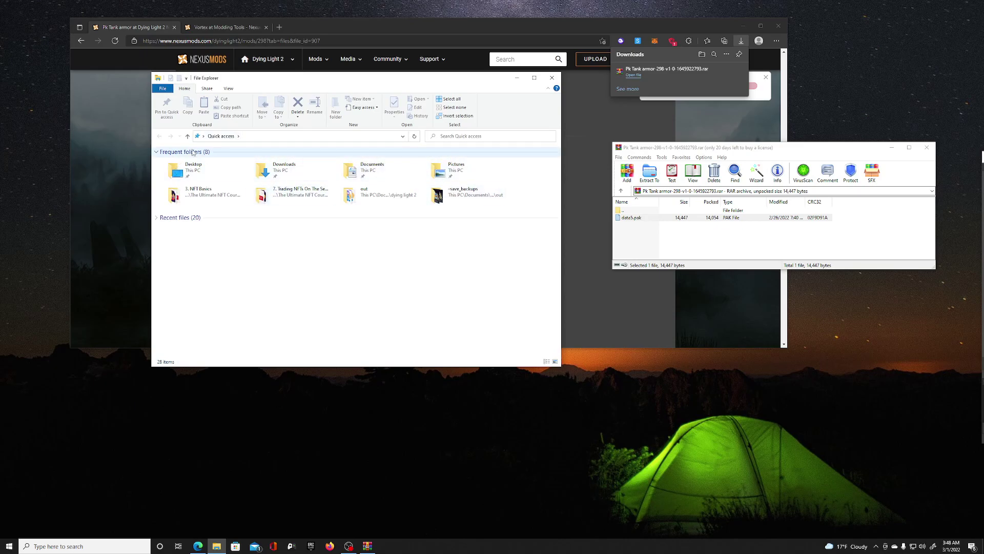
# - Browse This PC > C: > Users > user > Documents > dying light 2 > out
pyautogui.doubleClick(184, 174)
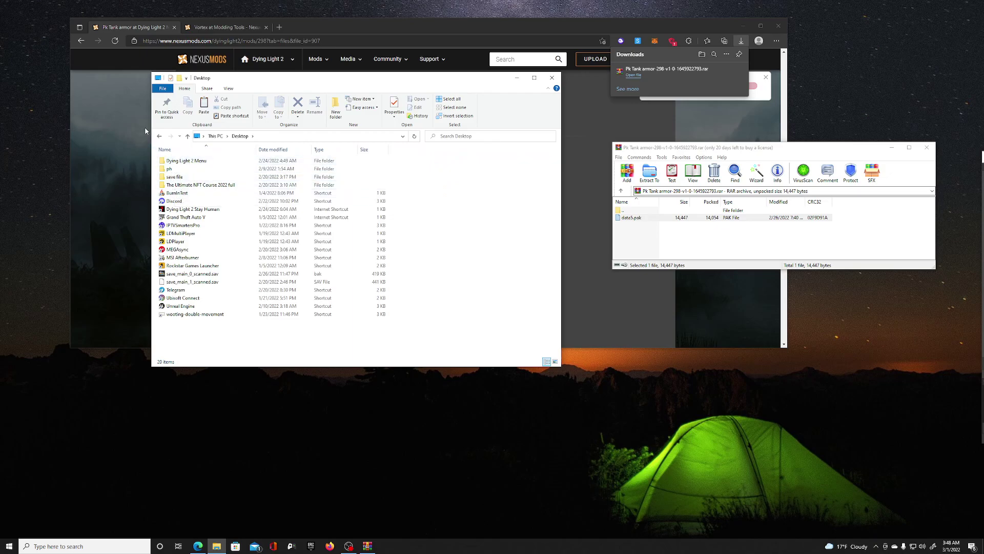
pyautogui.click(160, 137)
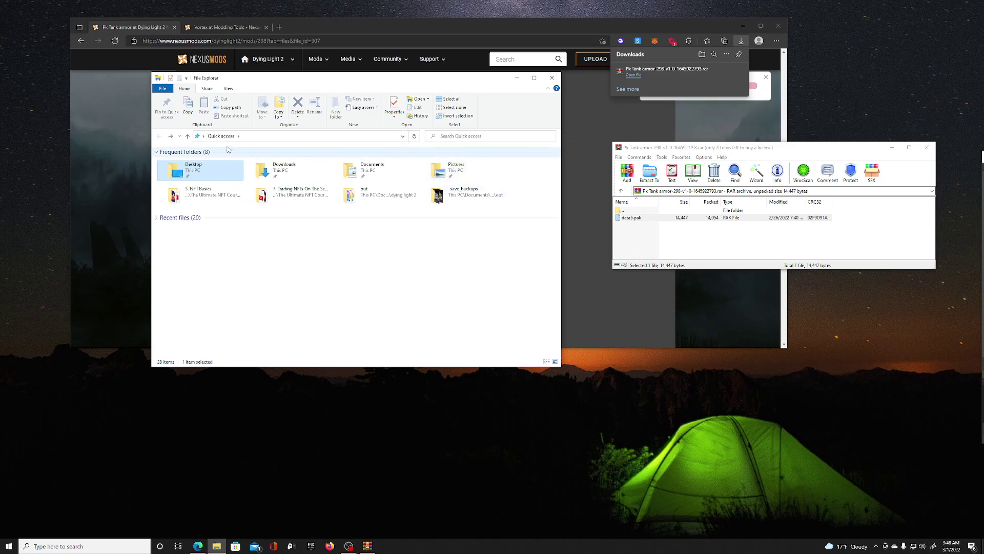
pyautogui.click(204, 137)
pyautogui.click(215, 147)
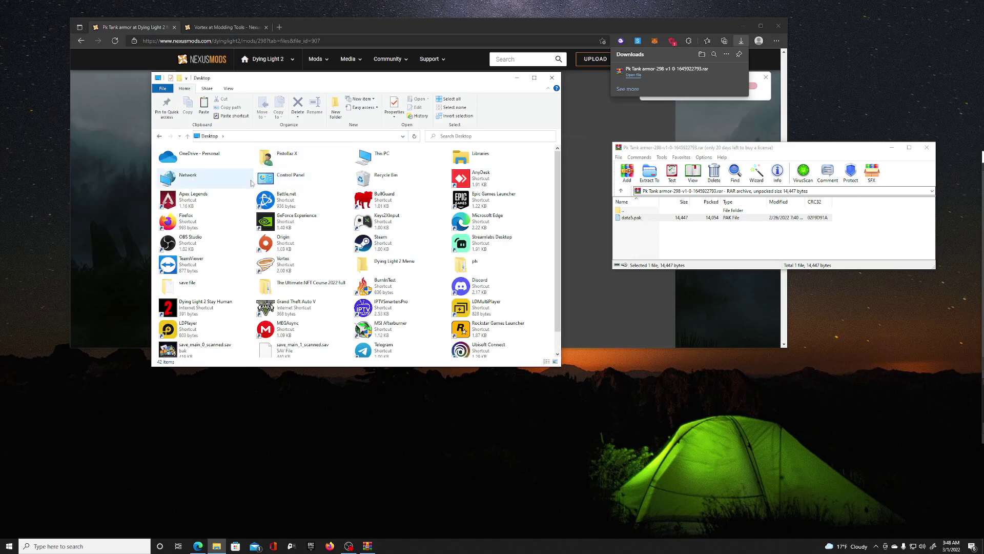
pyautogui.doubleClick(373, 161)
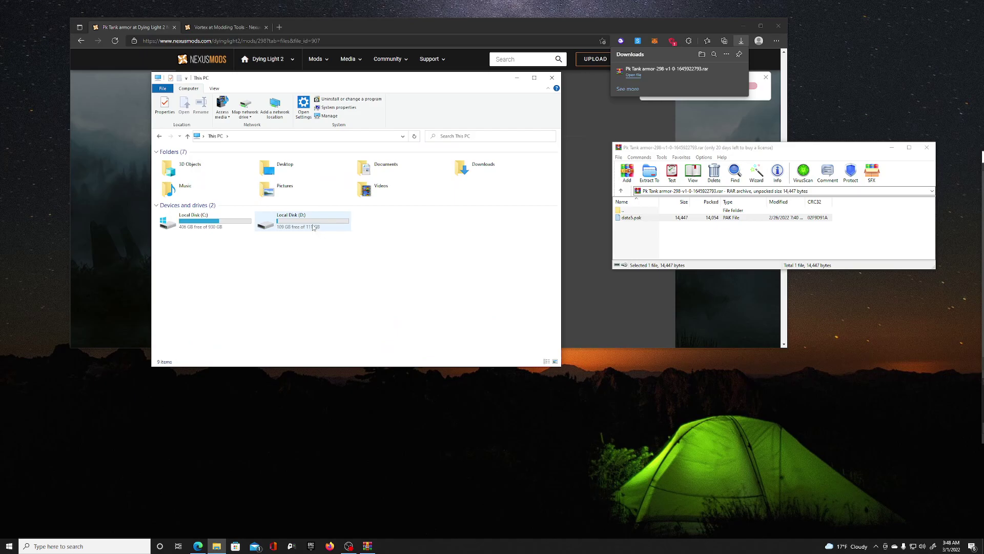
pyautogui.doubleClick(175, 223)
pyautogui.doubleClick(172, 234)
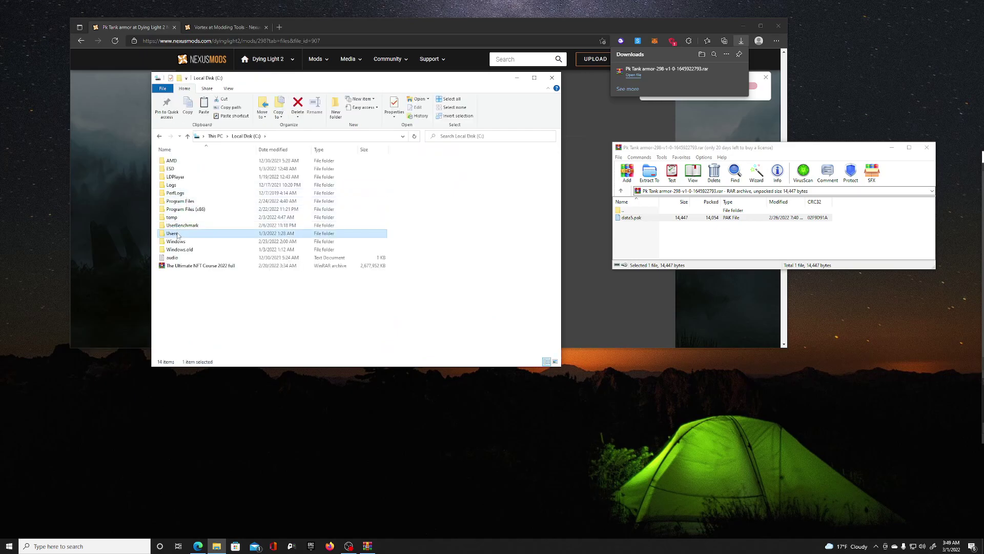
pyautogui.doubleClick(185, 169)
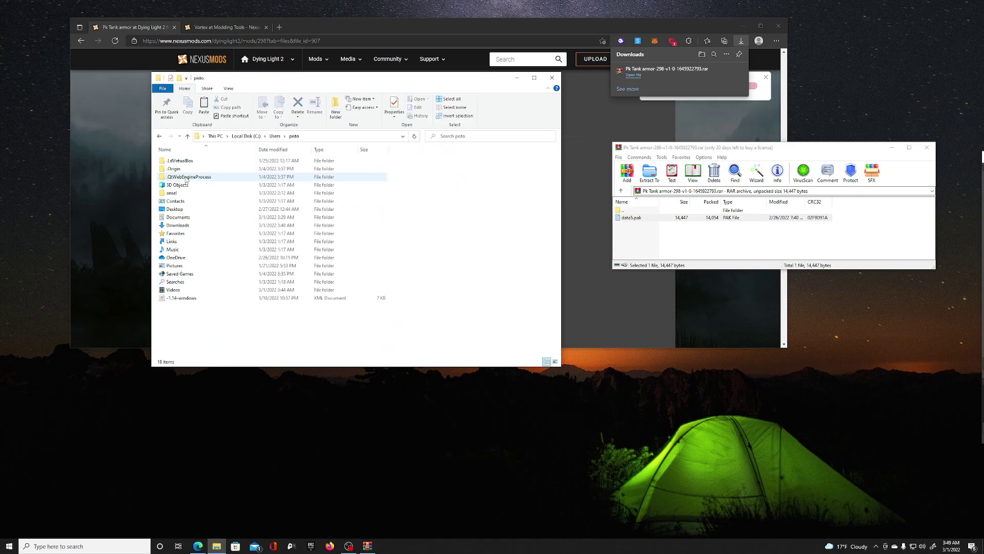
pyautogui.doubleClick(182, 217)
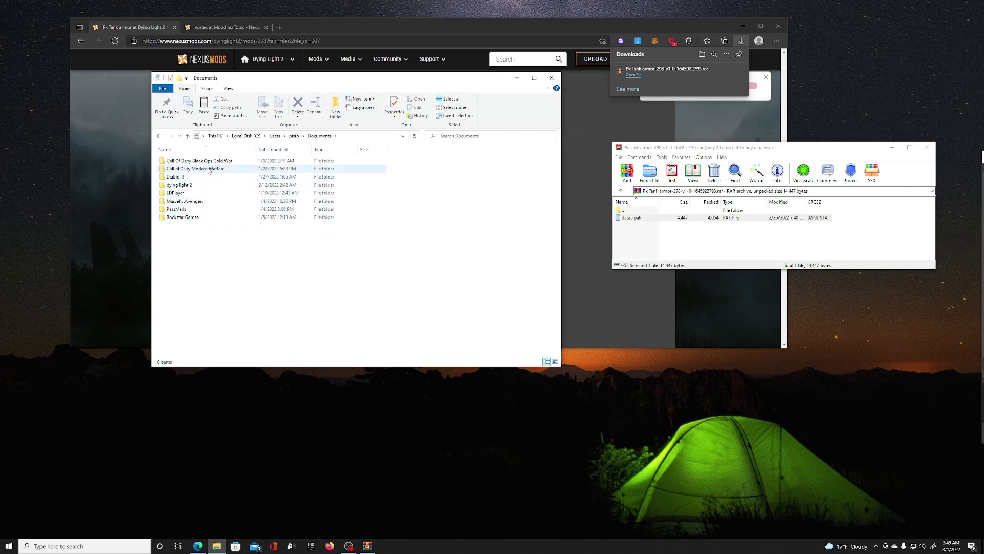
pyautogui.doubleClick(191, 185)
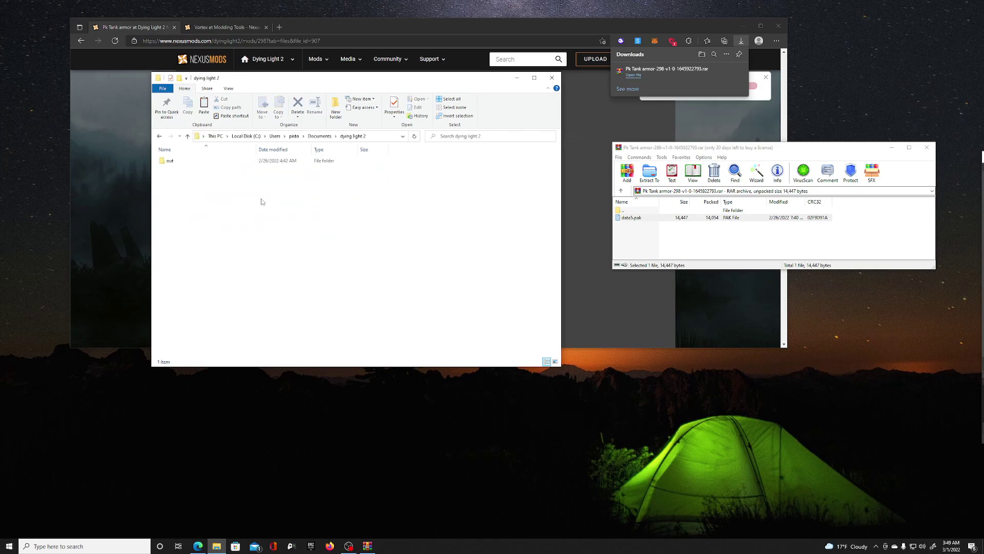
pyautogui.doubleClick(184, 161)
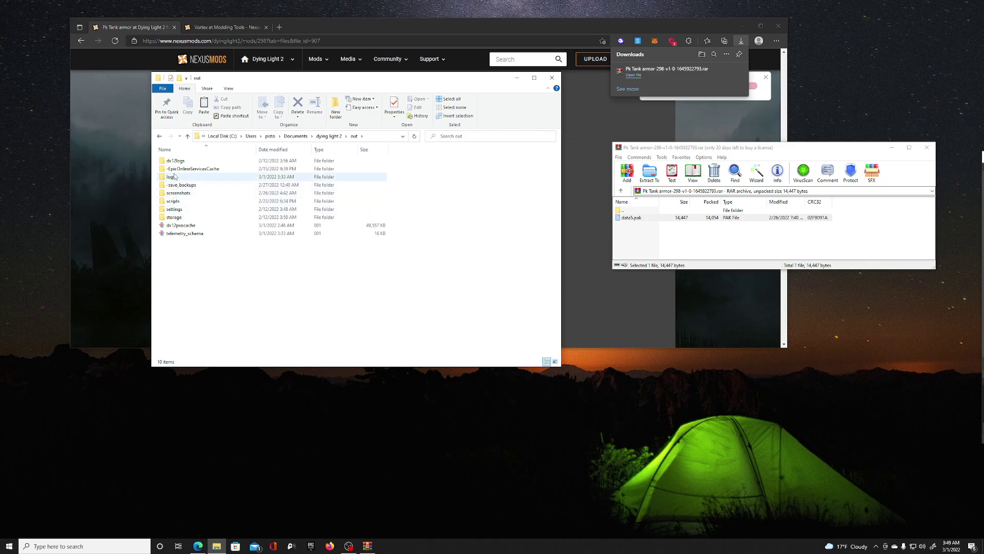
# - Go back to the user folder and launch Vortex by searching 'vortex' in Start
pyautogui.click(163, 139)
pyautogui.click(163, 138)
pyautogui.click(163, 138)
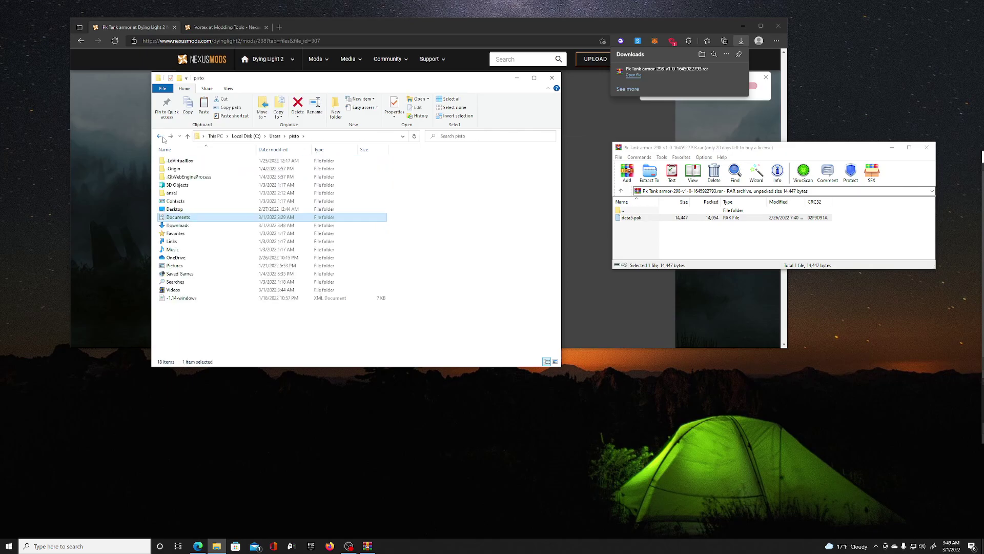
pyautogui.click(616, 387)
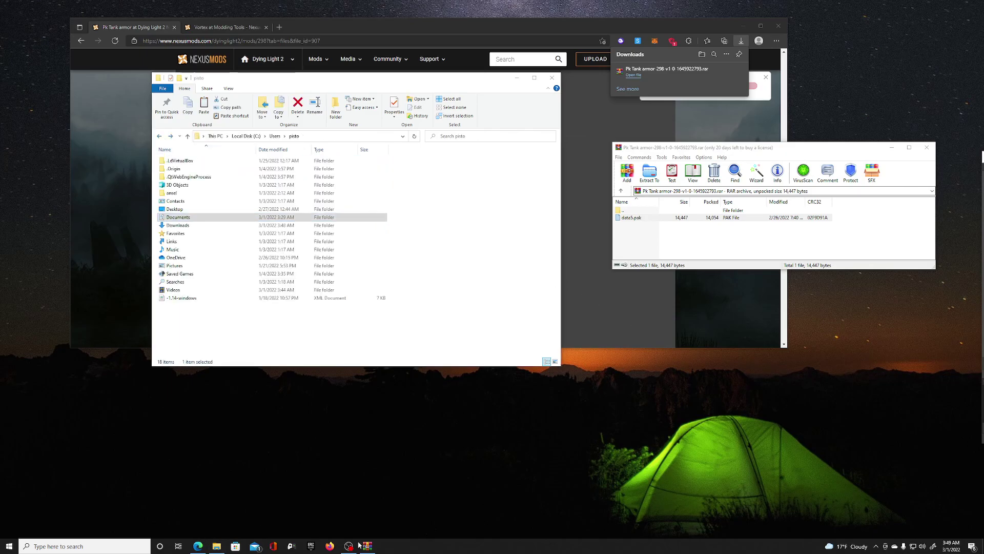
pyautogui.click(82, 546)
pyautogui.write('d')
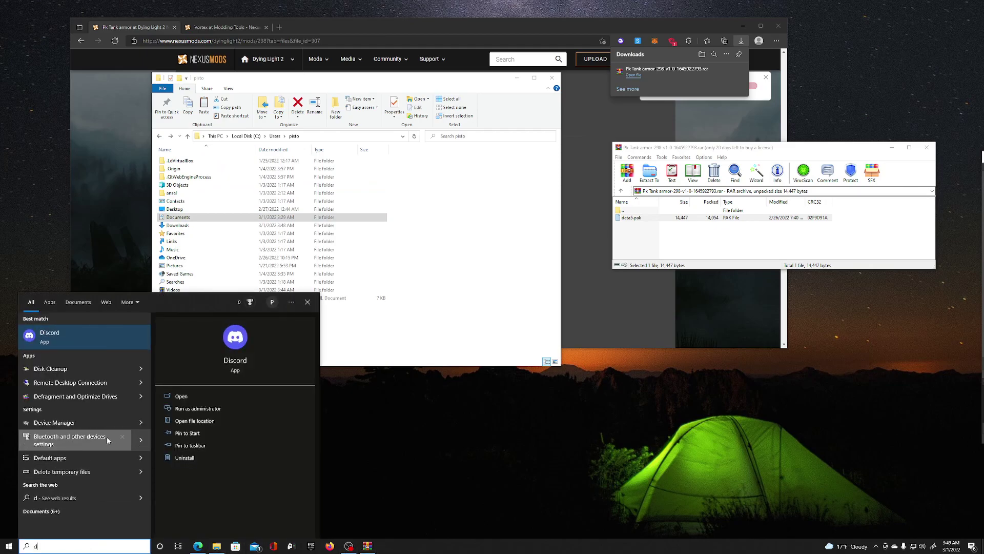
pyautogui.press('BackSpace')
pyautogui.write('vortex')
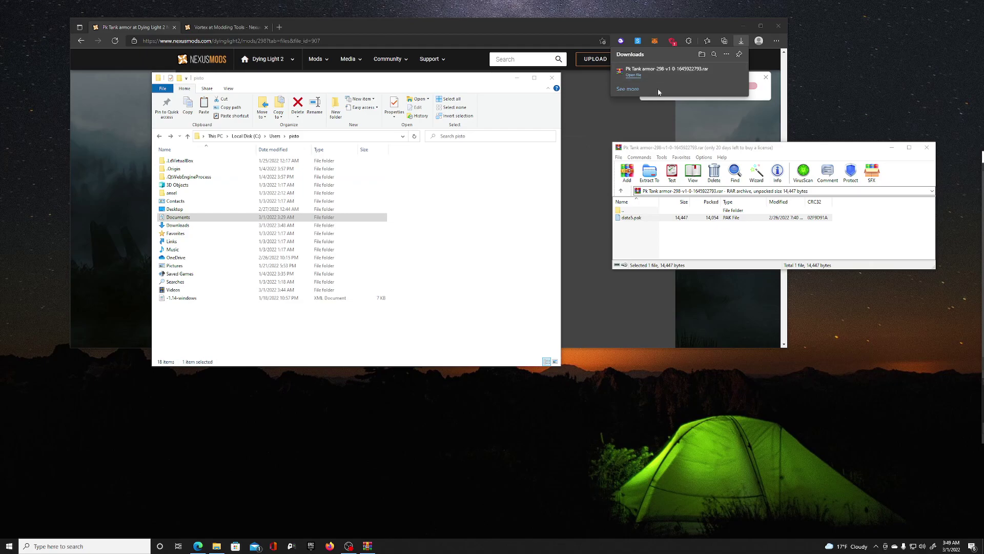
pyautogui.moveTo(464, 26); pyautogui.dragTo(526, 75)
# - From Vortex's Games list, open Dying Light 2's game folder and enter ph\source
pyautogui.click(782, 73)
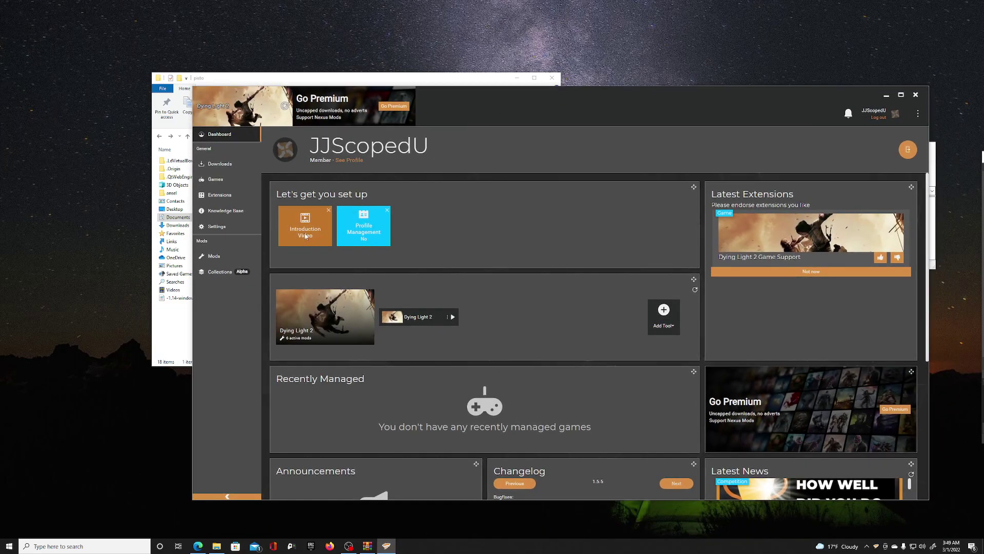
pyautogui.click(215, 181)
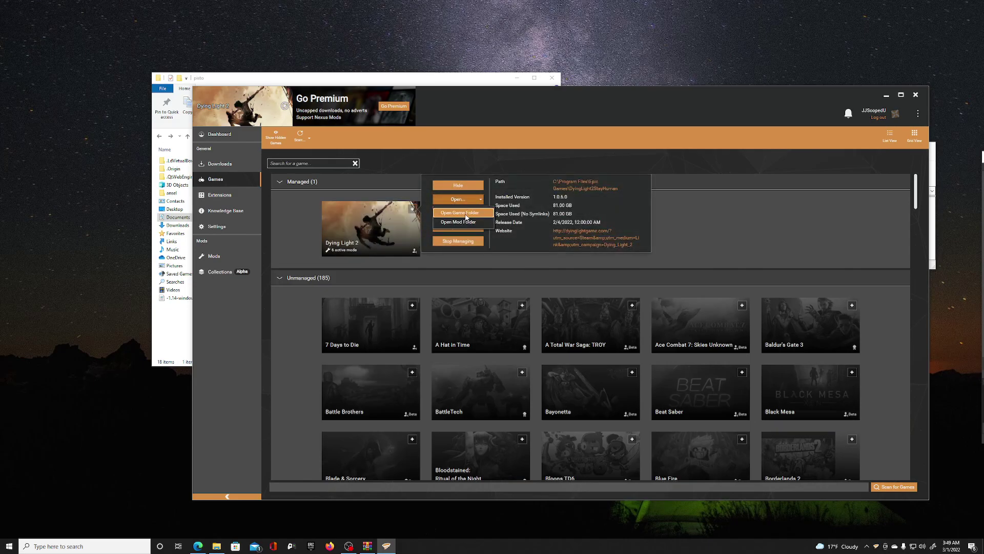
pyautogui.click(467, 215)
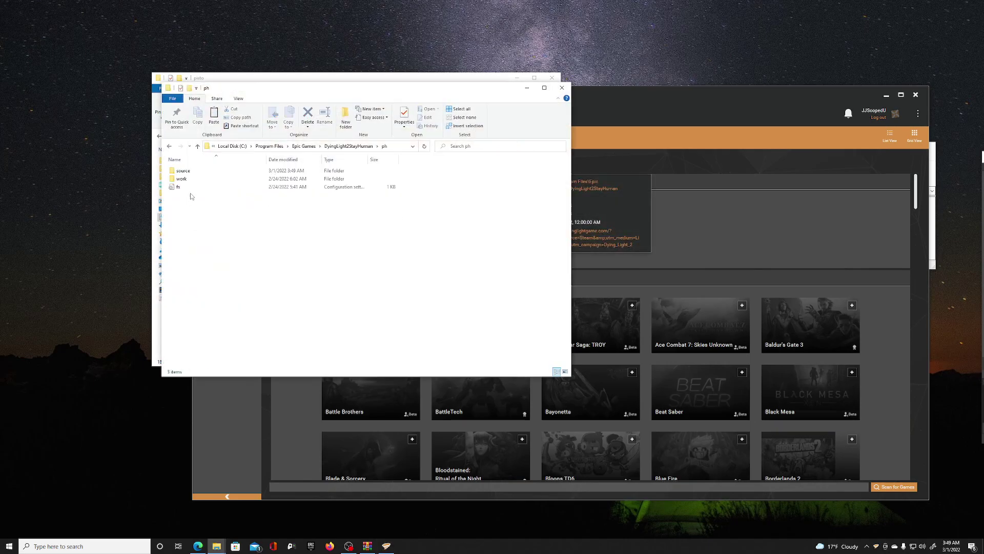
pyautogui.doubleClick(183, 171)
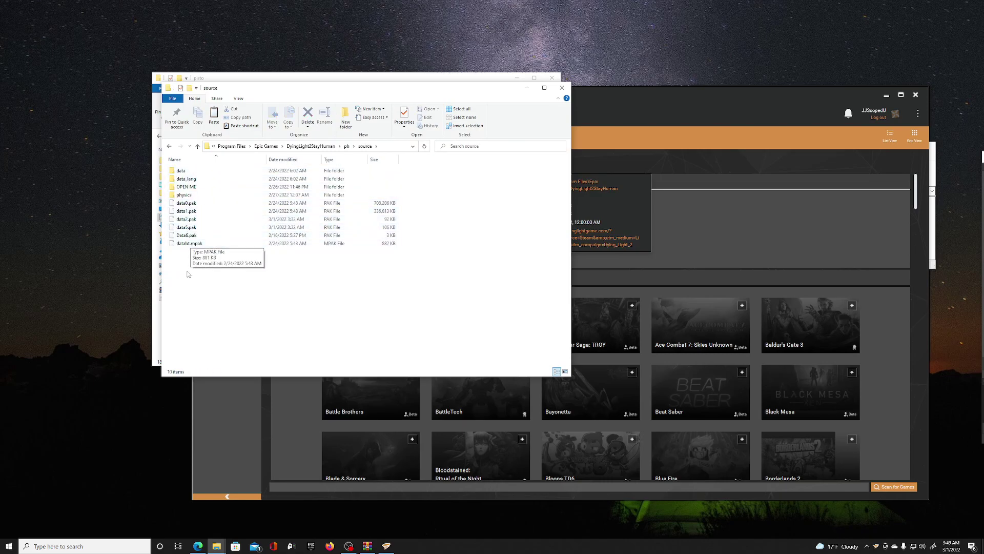
pyautogui.click(367, 545)
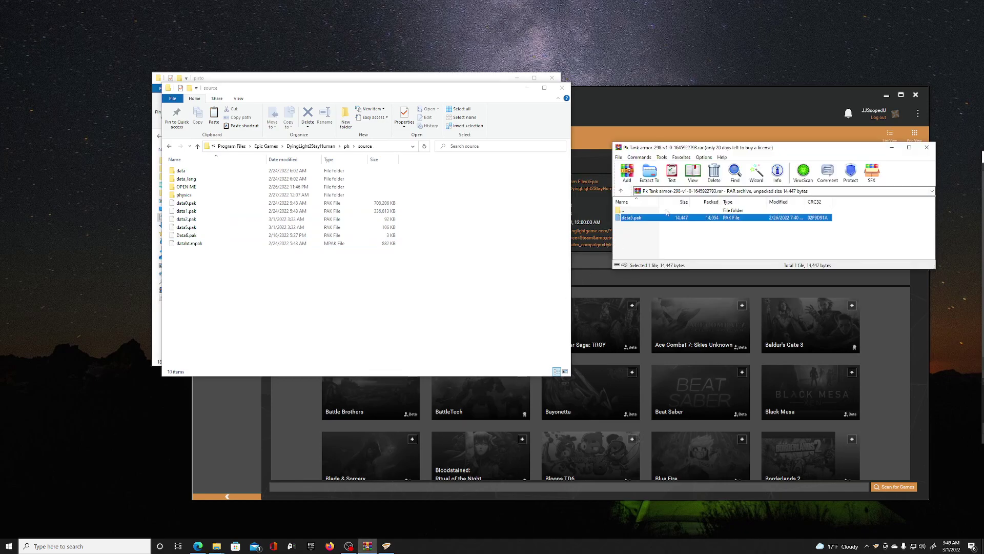
# - Rename data5.pak to data7.pak in WinRAR and drag it into Dying Light 2's ph\source folder
pyautogui.rightClick(654, 218)
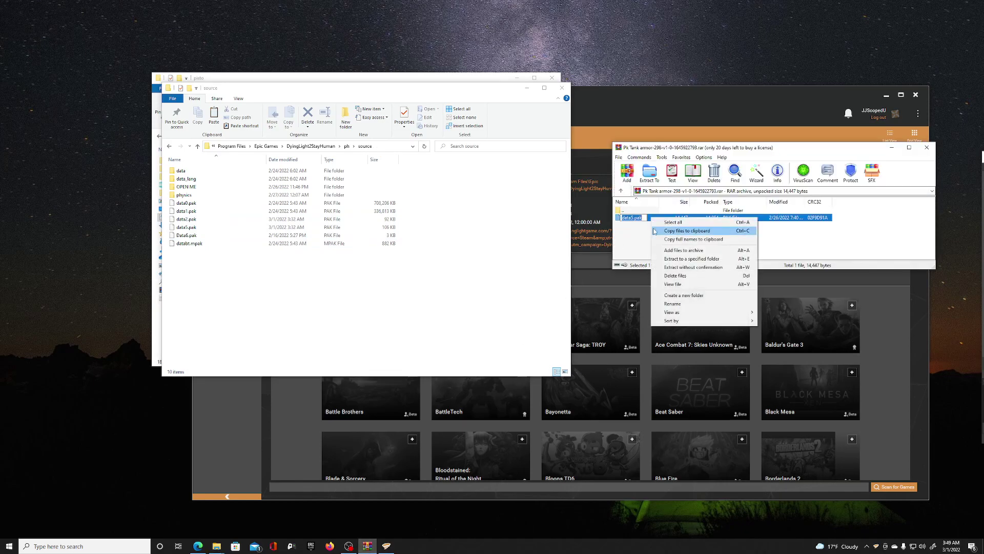
pyautogui.click(673, 304)
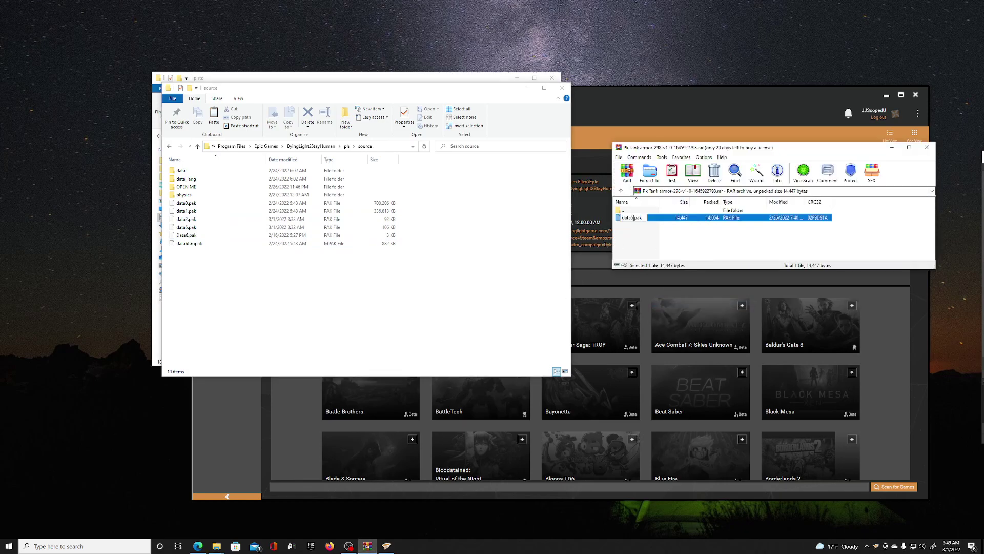
pyautogui.write('7')
pyautogui.click(670, 239)
pyautogui.moveTo(683, 221); pyautogui.dragTo(408, 275)
pyautogui.moveTo(204, 267); pyautogui.dragTo(205, 268)
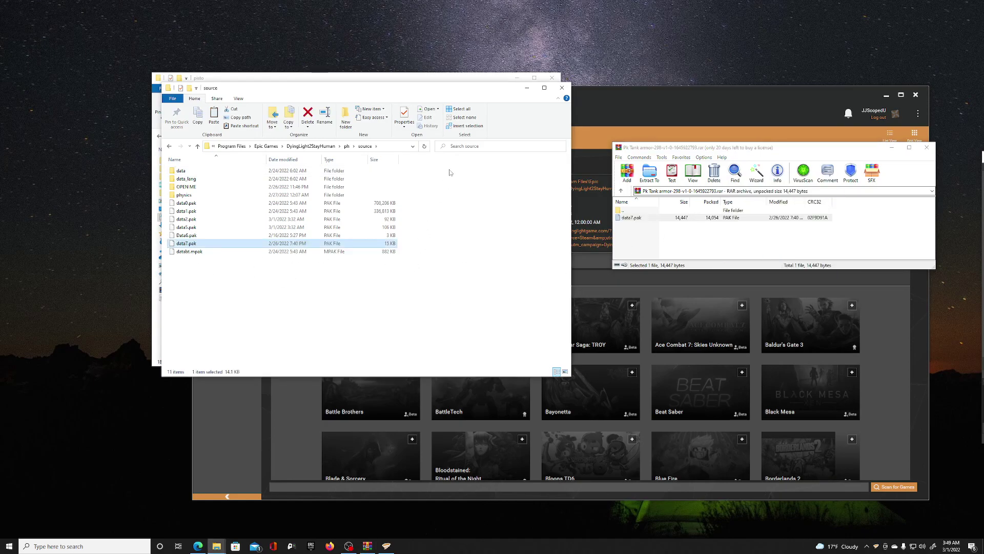